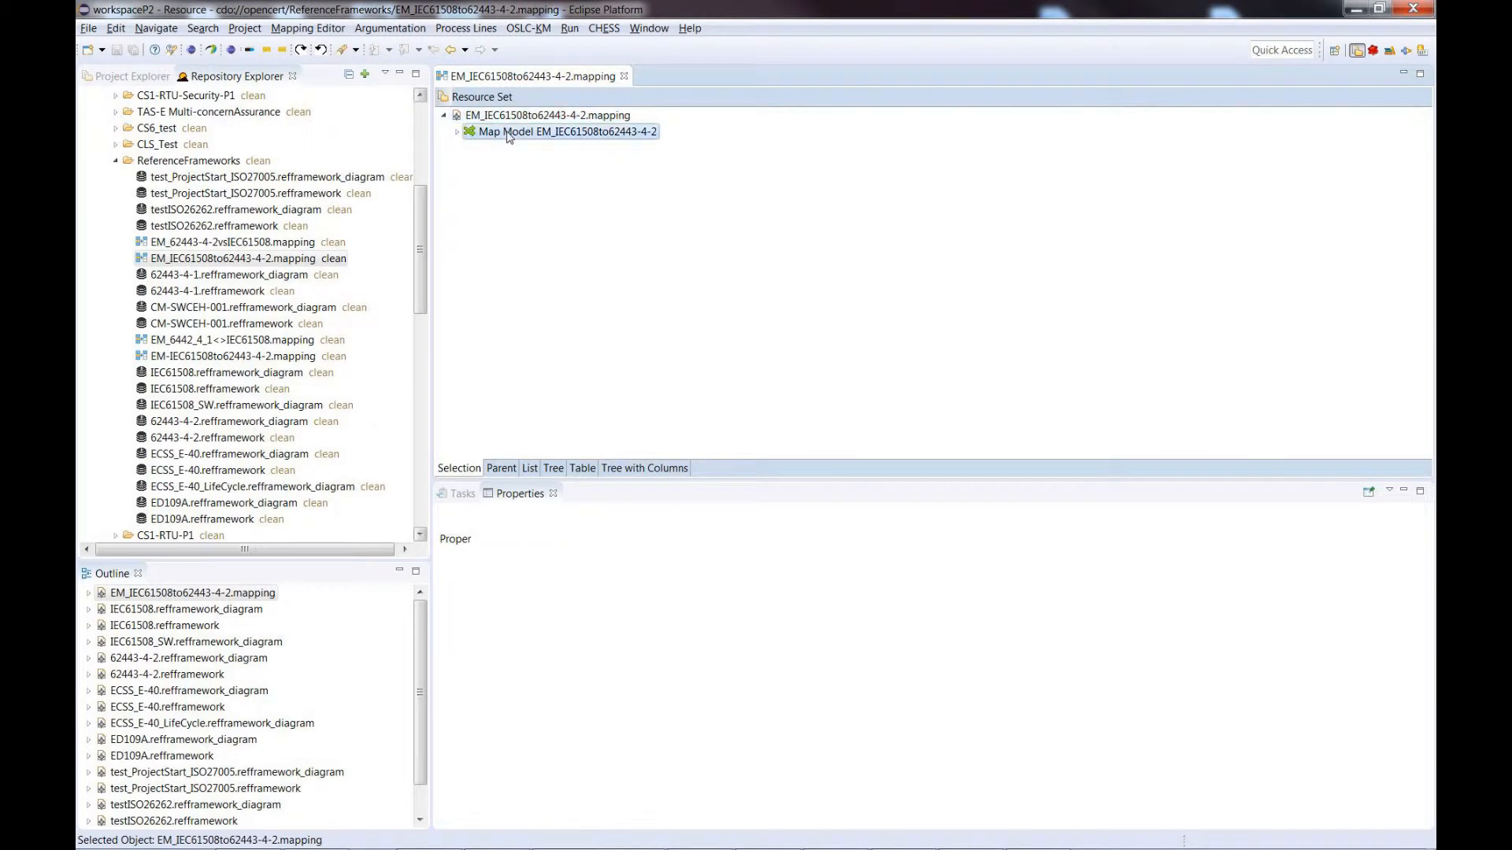
- Open the mapping set of the IEC61508 reference framework and choose /ReferenceFrameworks/62443-4-2.refframework as the target framework
left_click(458, 132)
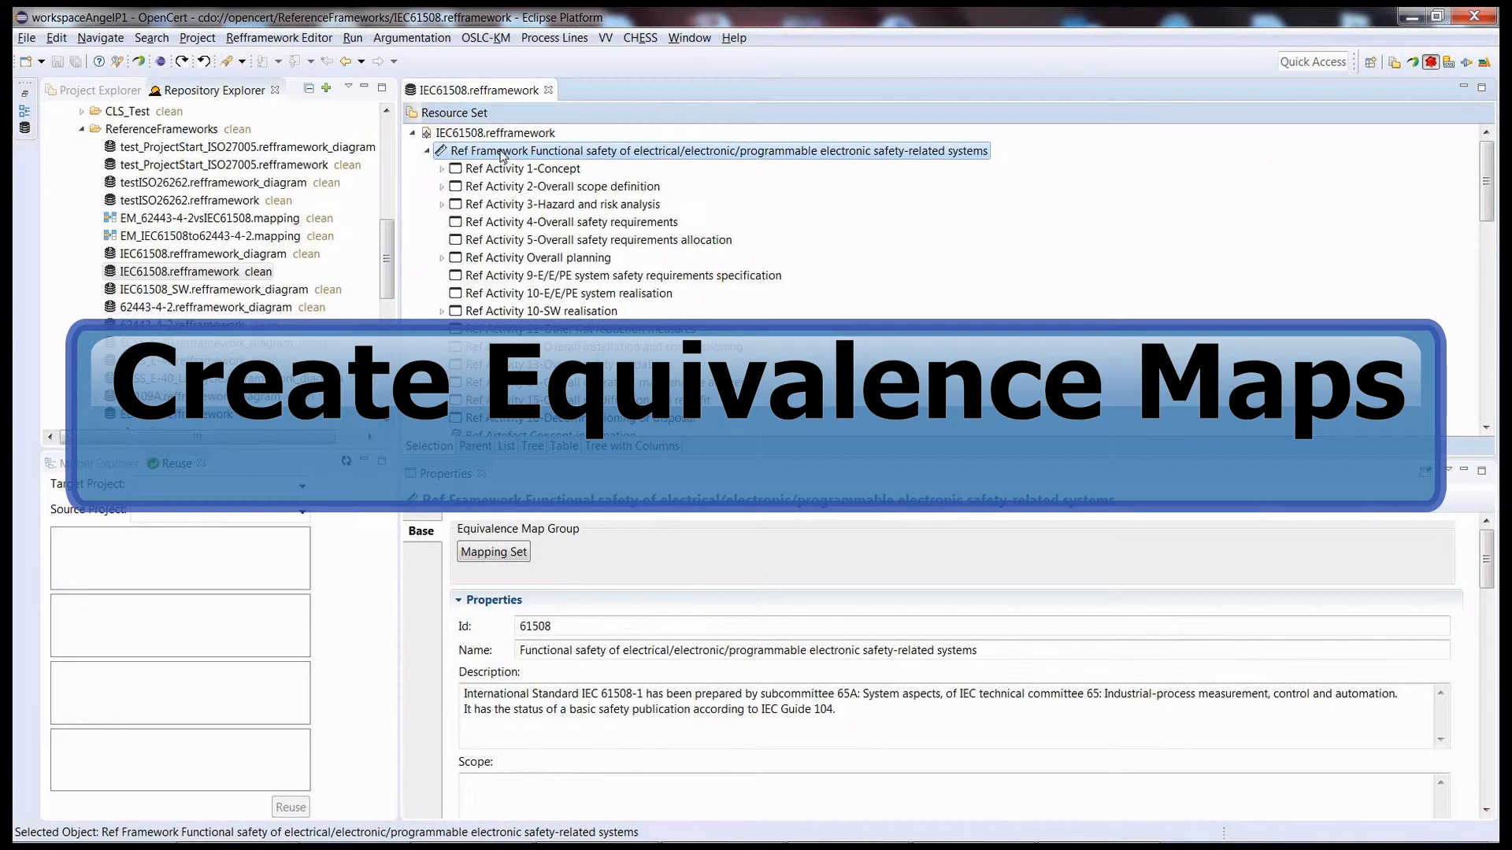
left_click(490, 551)
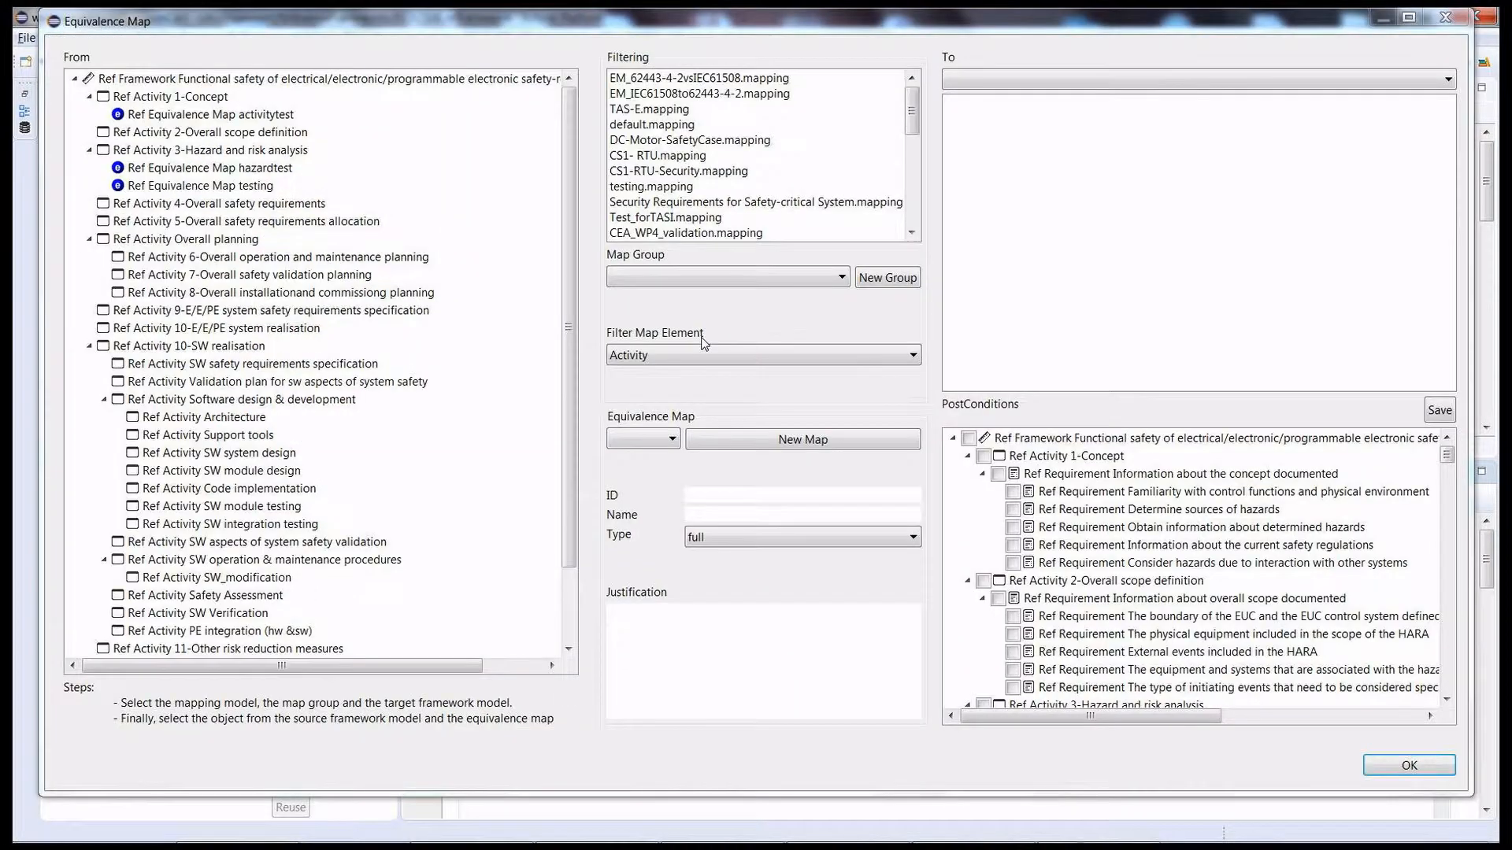
left_click(1157, 79)
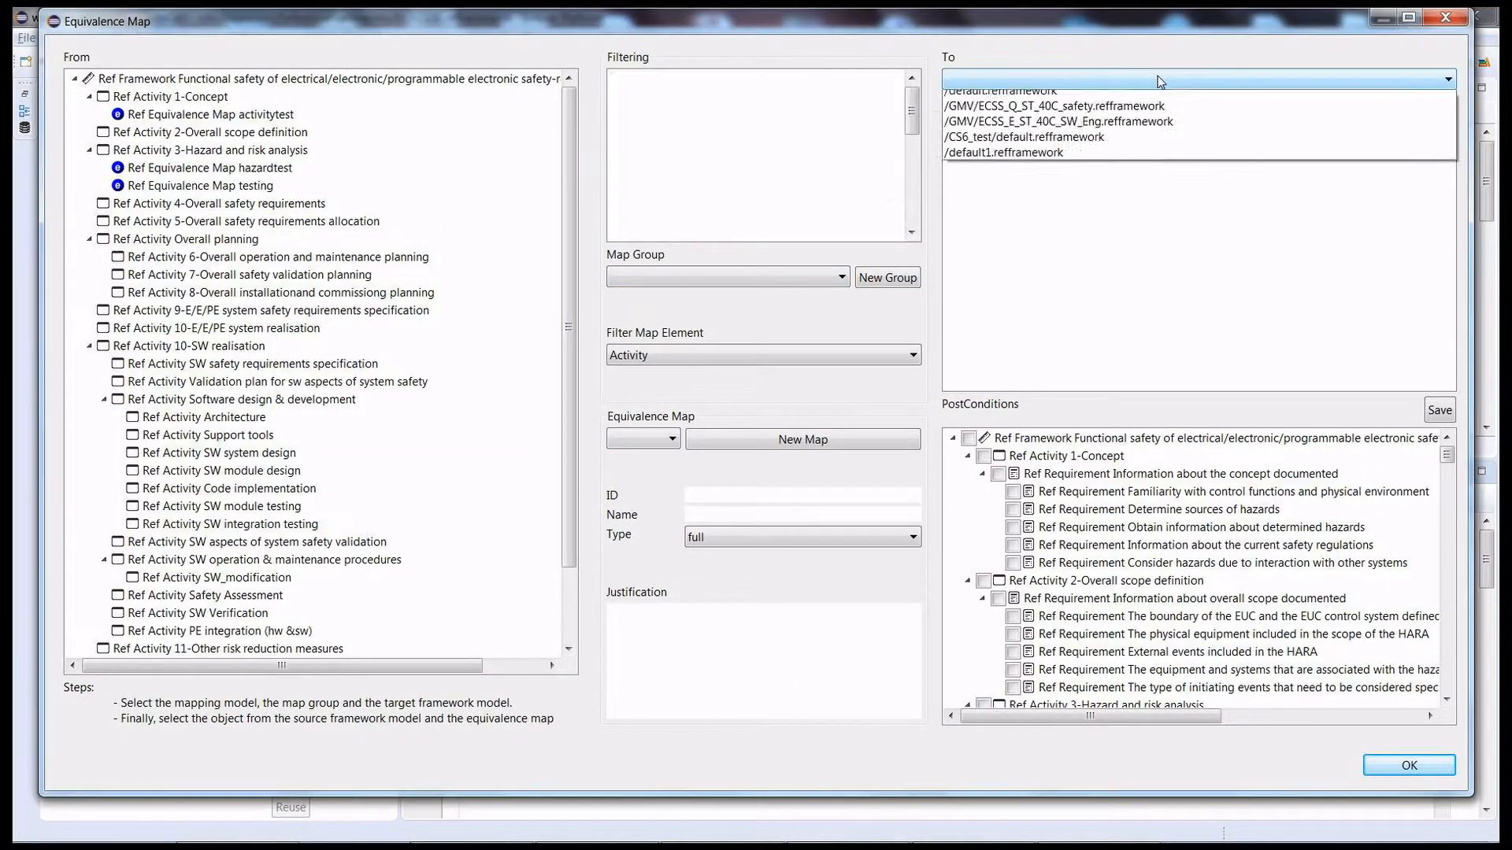
left_click(1149, 114)
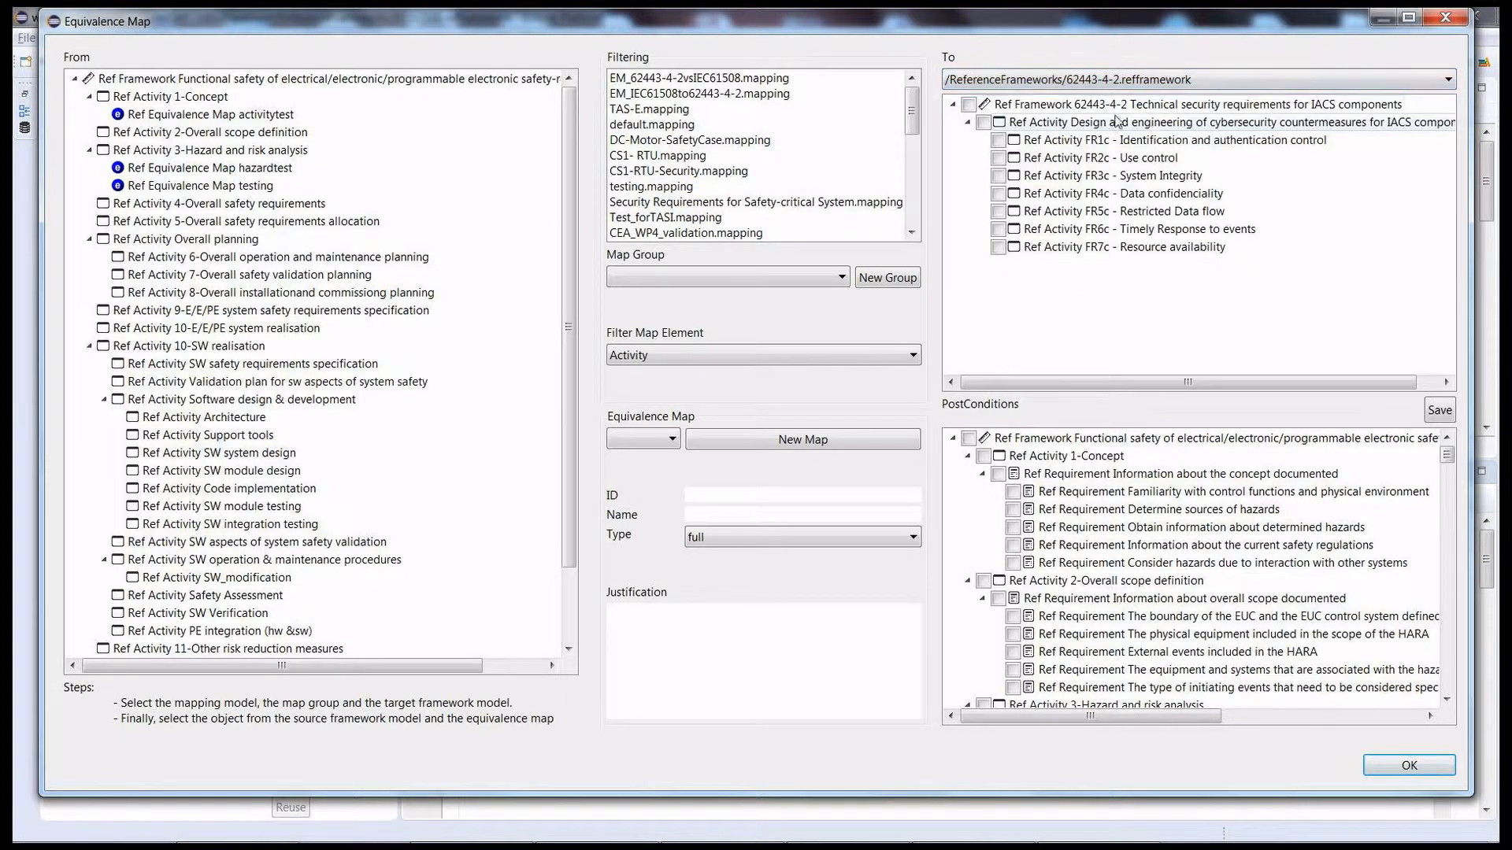
- Choose the EM_IEC61508to62443-4-2.mapping model with map group MG_IEC61508to62443-4-2, and filter the map elements by Artefact
left_click(703, 94)
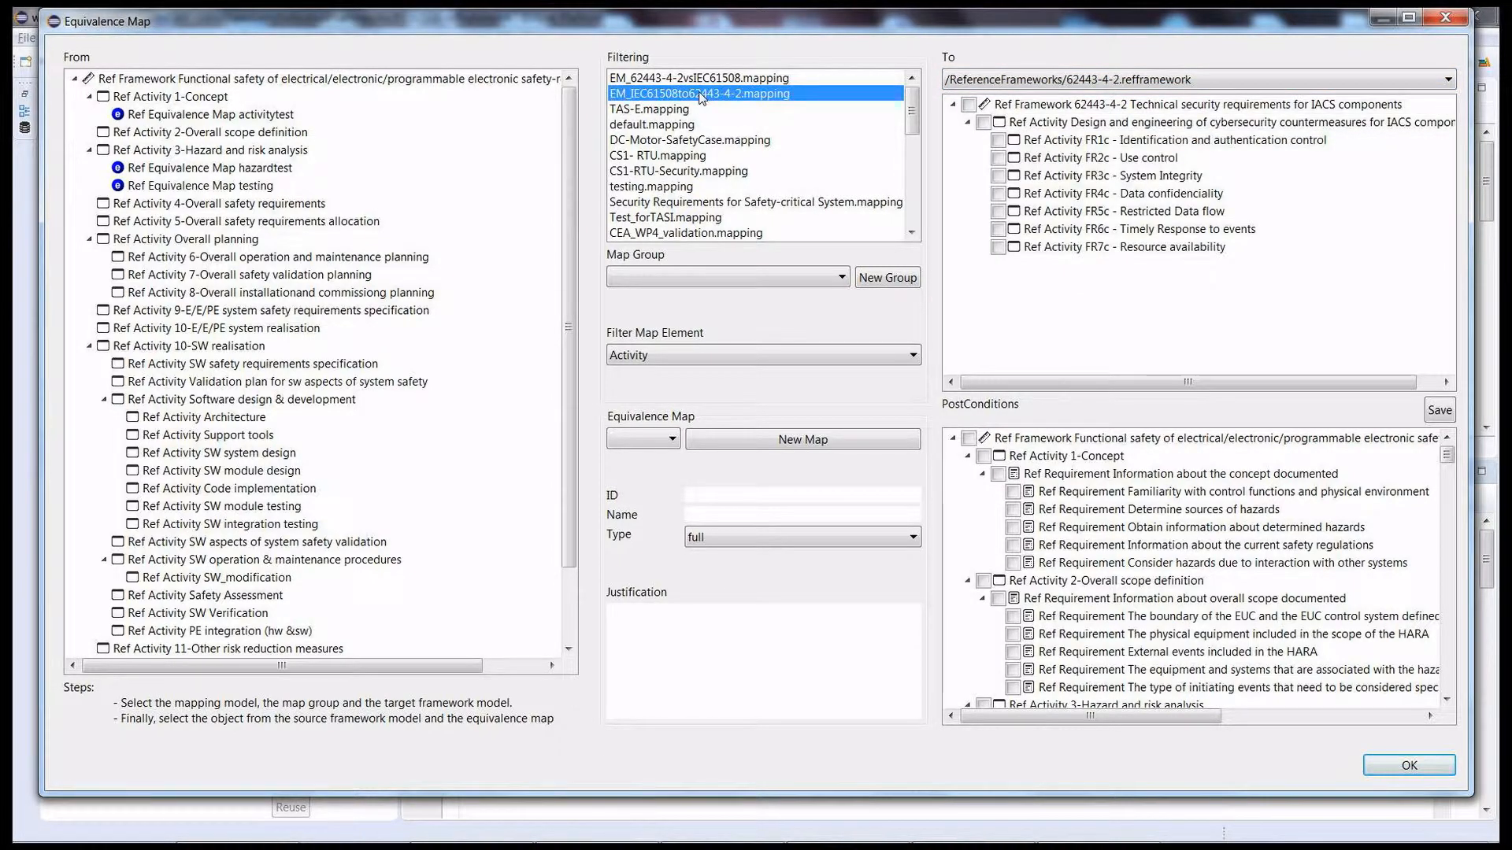
left_click(654, 286)
left_click(654, 296)
left_click(650, 354)
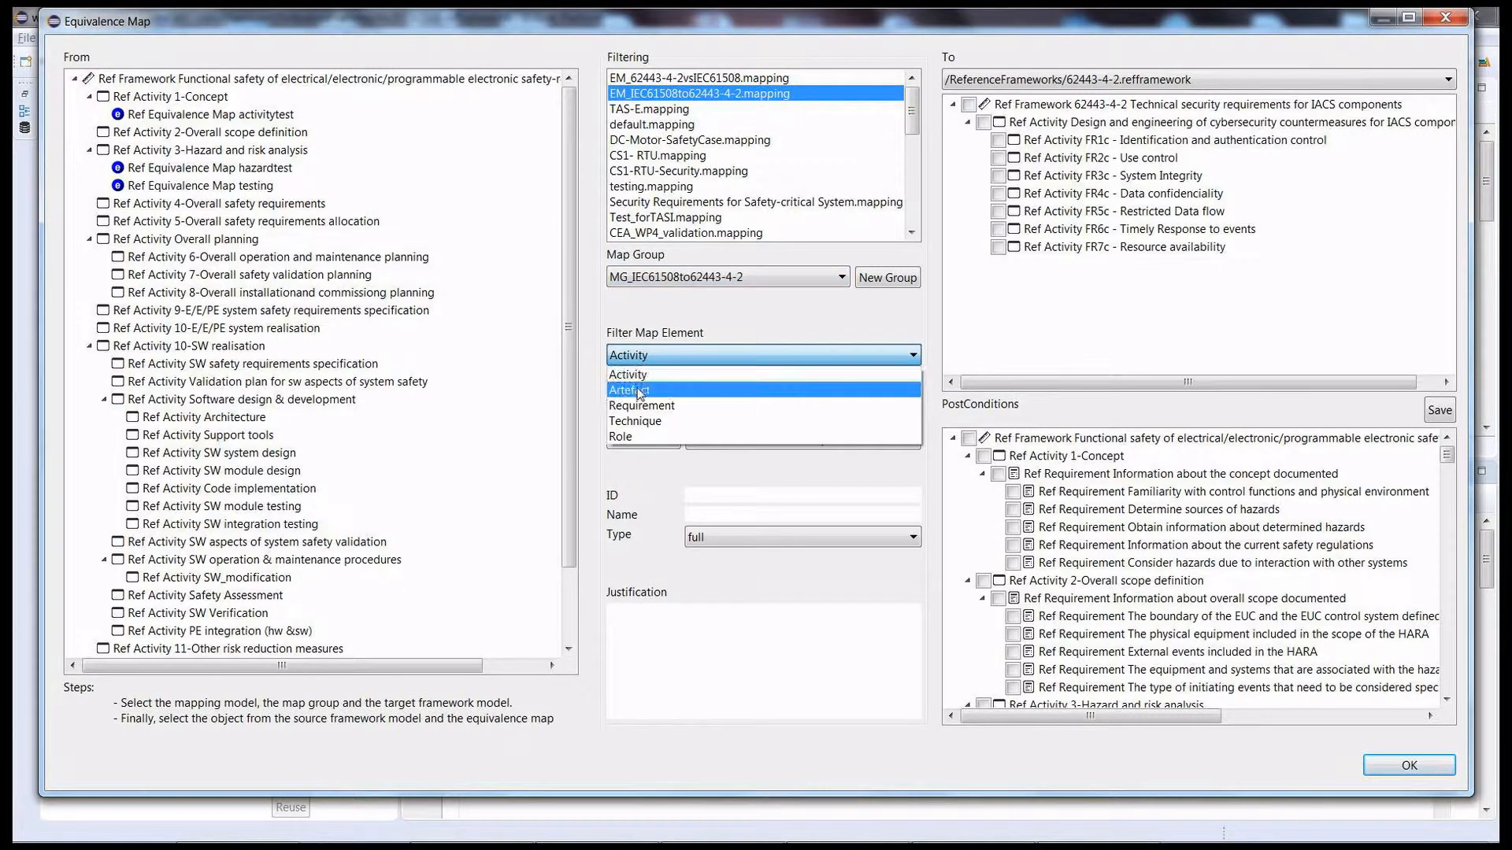
left_click(637, 389)
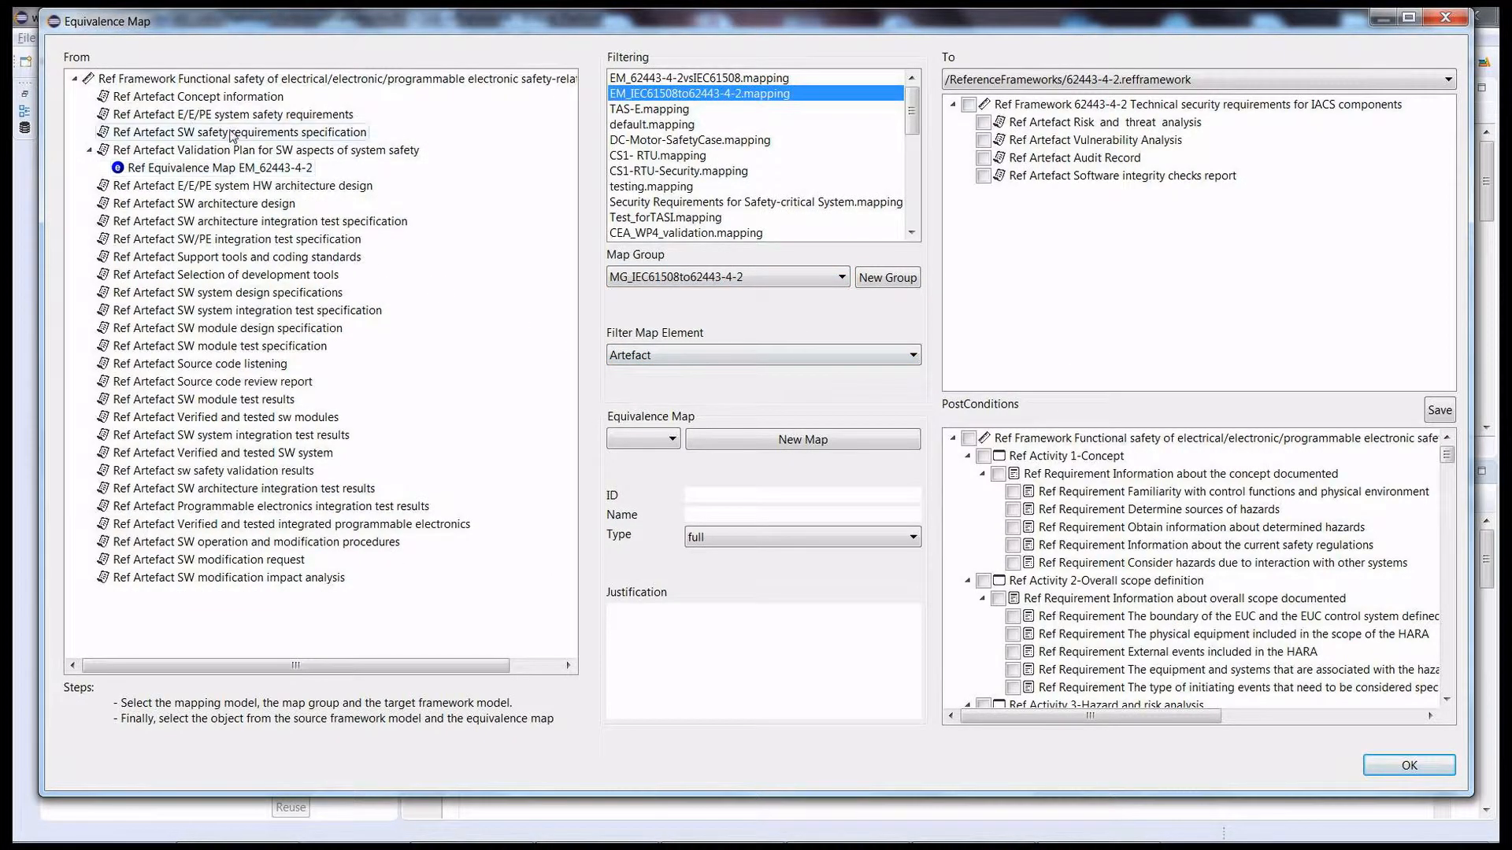
- Create a new equivalence map with ID 1 and name em_62443-4-2 for the SW safety requirements specification artefact
left_click(232, 132)
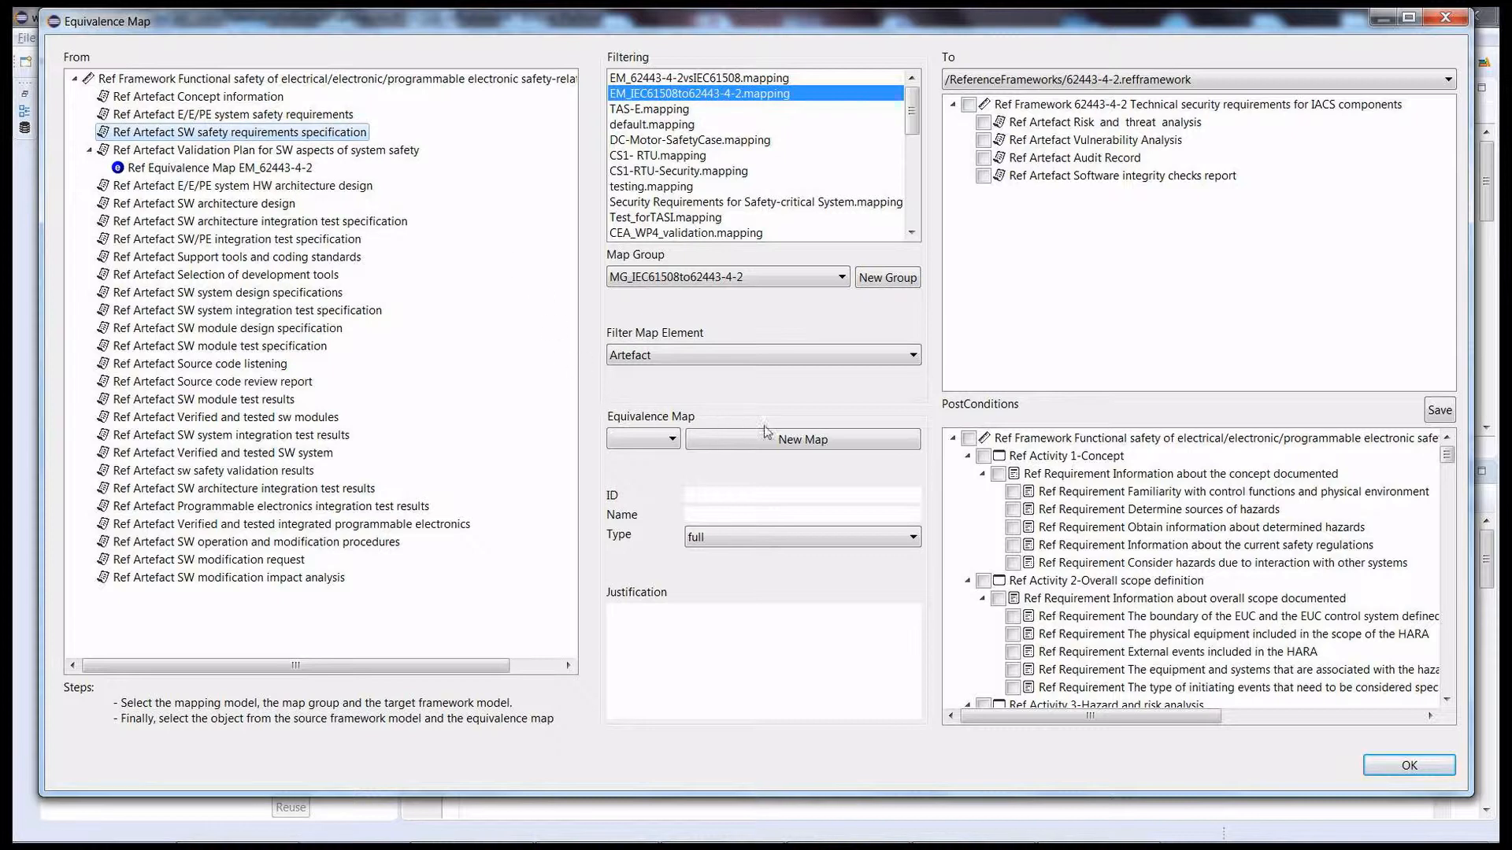
left_click(781, 442)
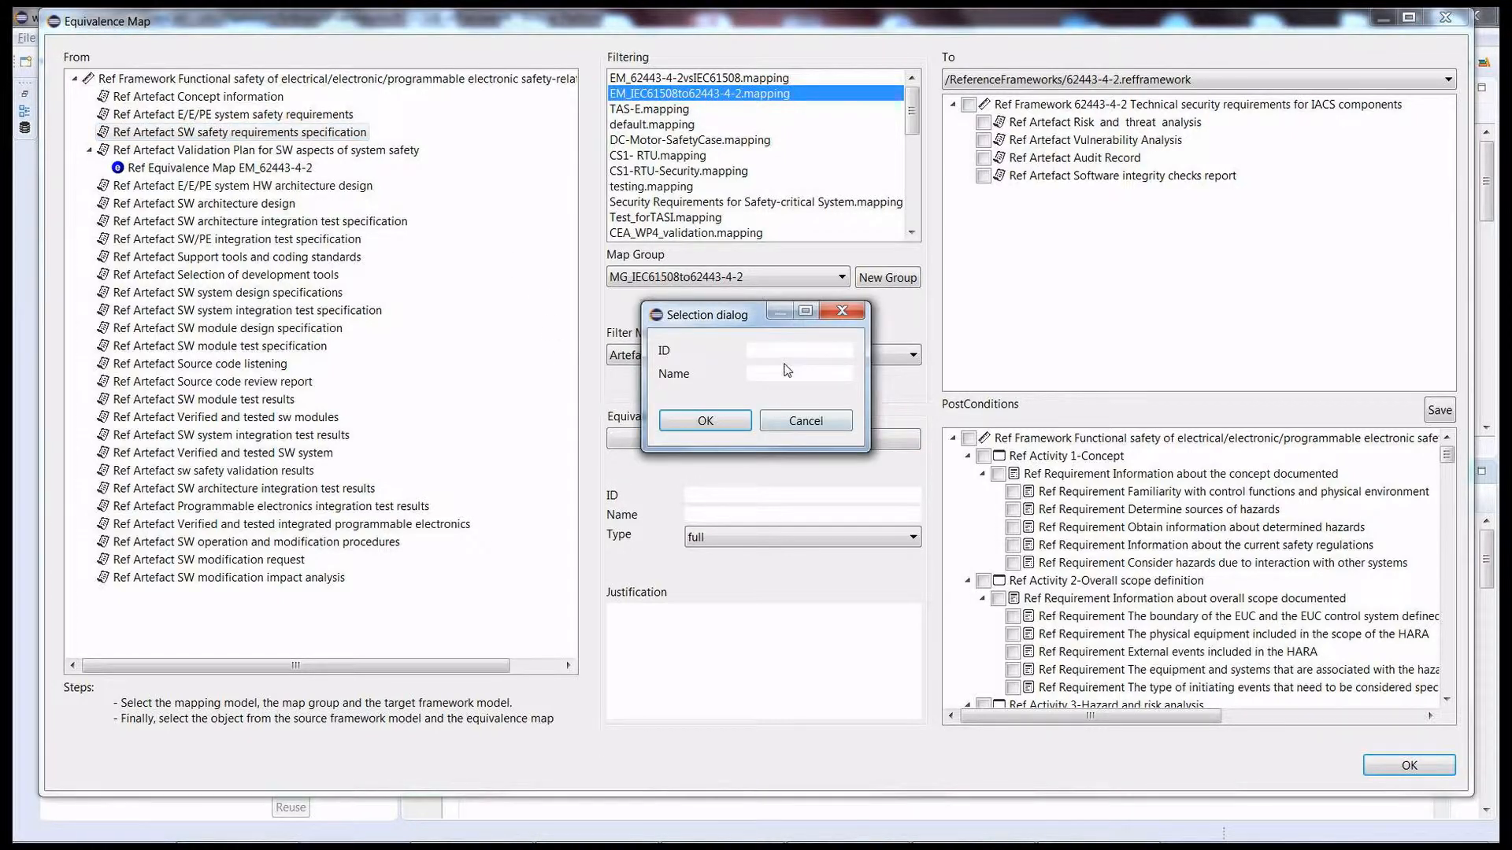
type("1")
type("em_")
type("6244")
type("3-4-2")
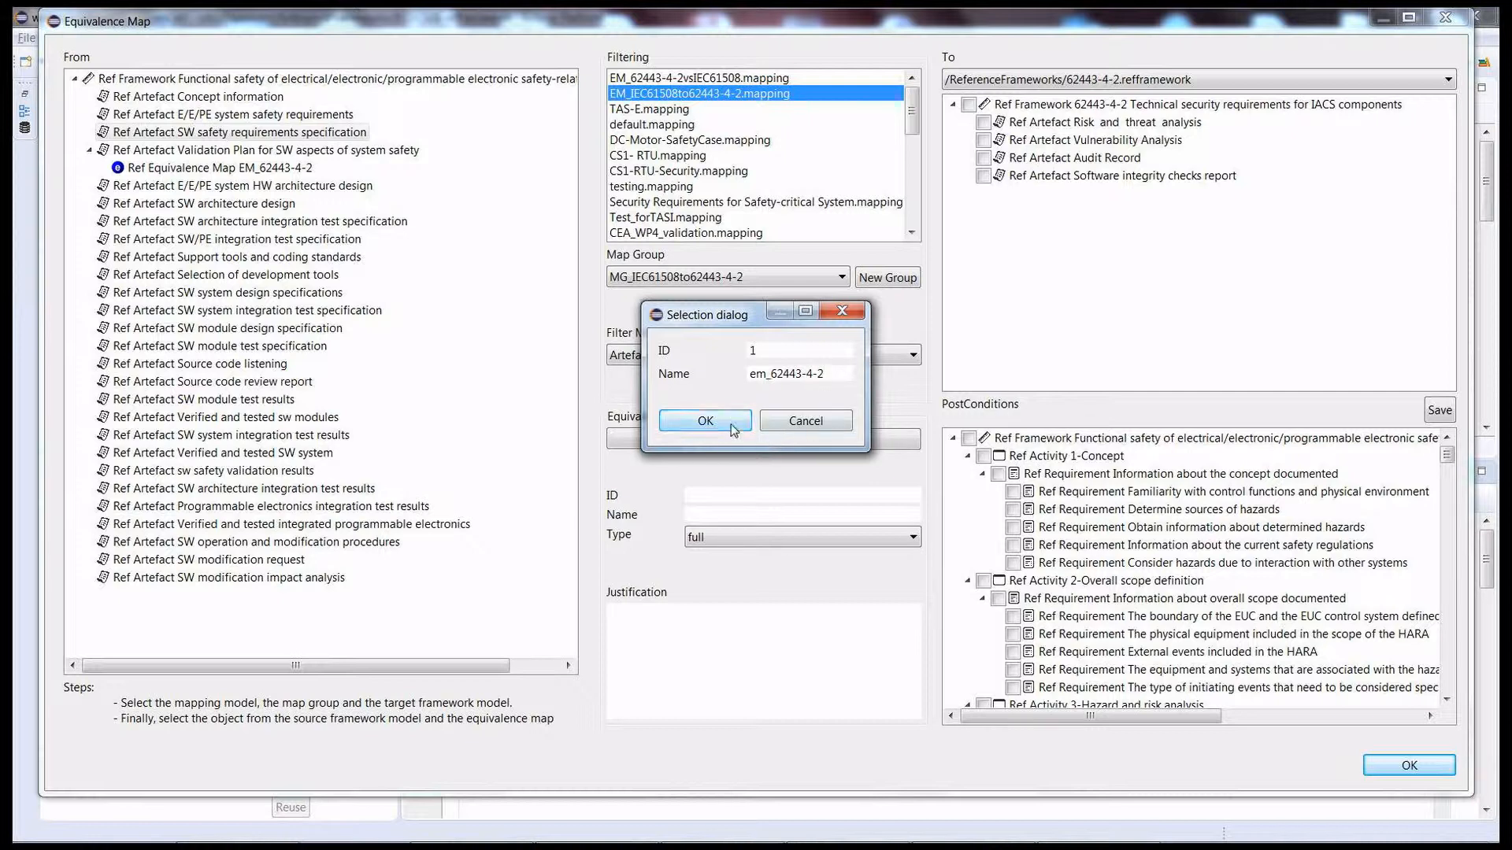
left_click(733, 430)
- Set the map type to partial, with Software integrity checks report as target and Validation Plan for SW aspects of system safety as postcondition
left_click(756, 538)
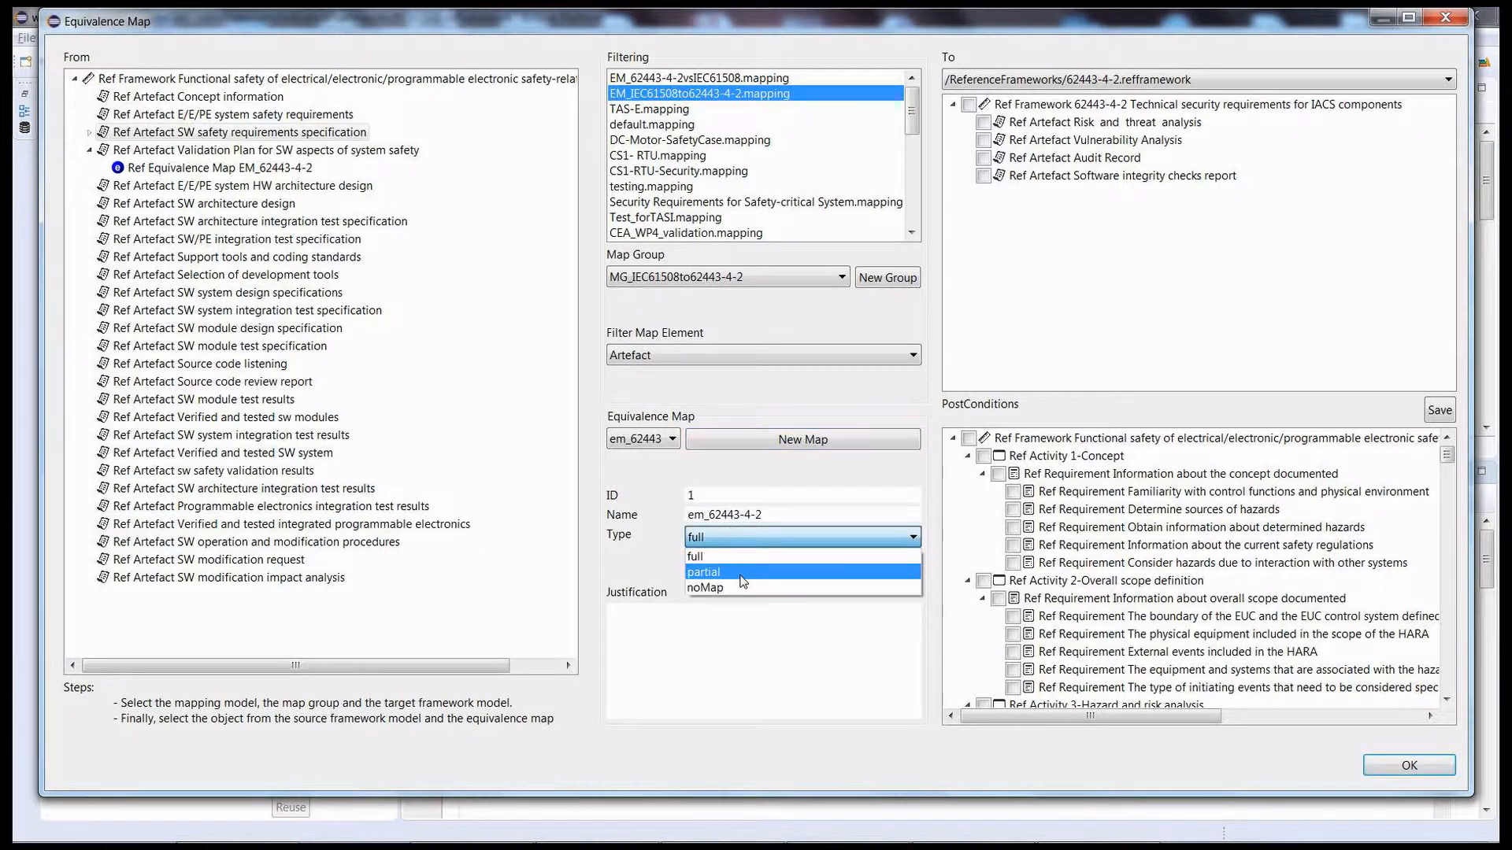
left_click(741, 576)
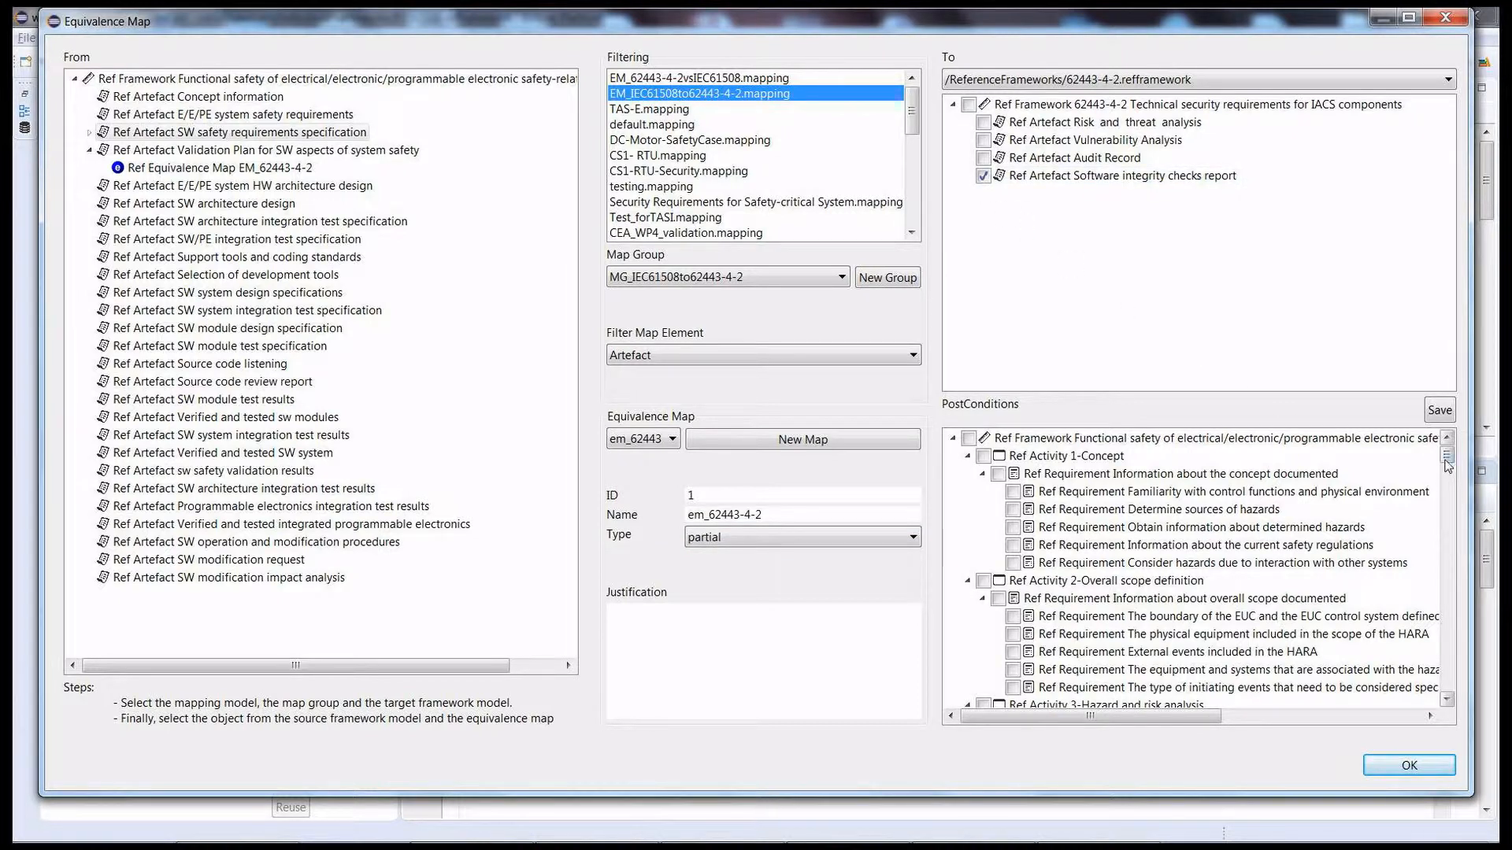
left_click_drag(1447, 460, 1435, 670)
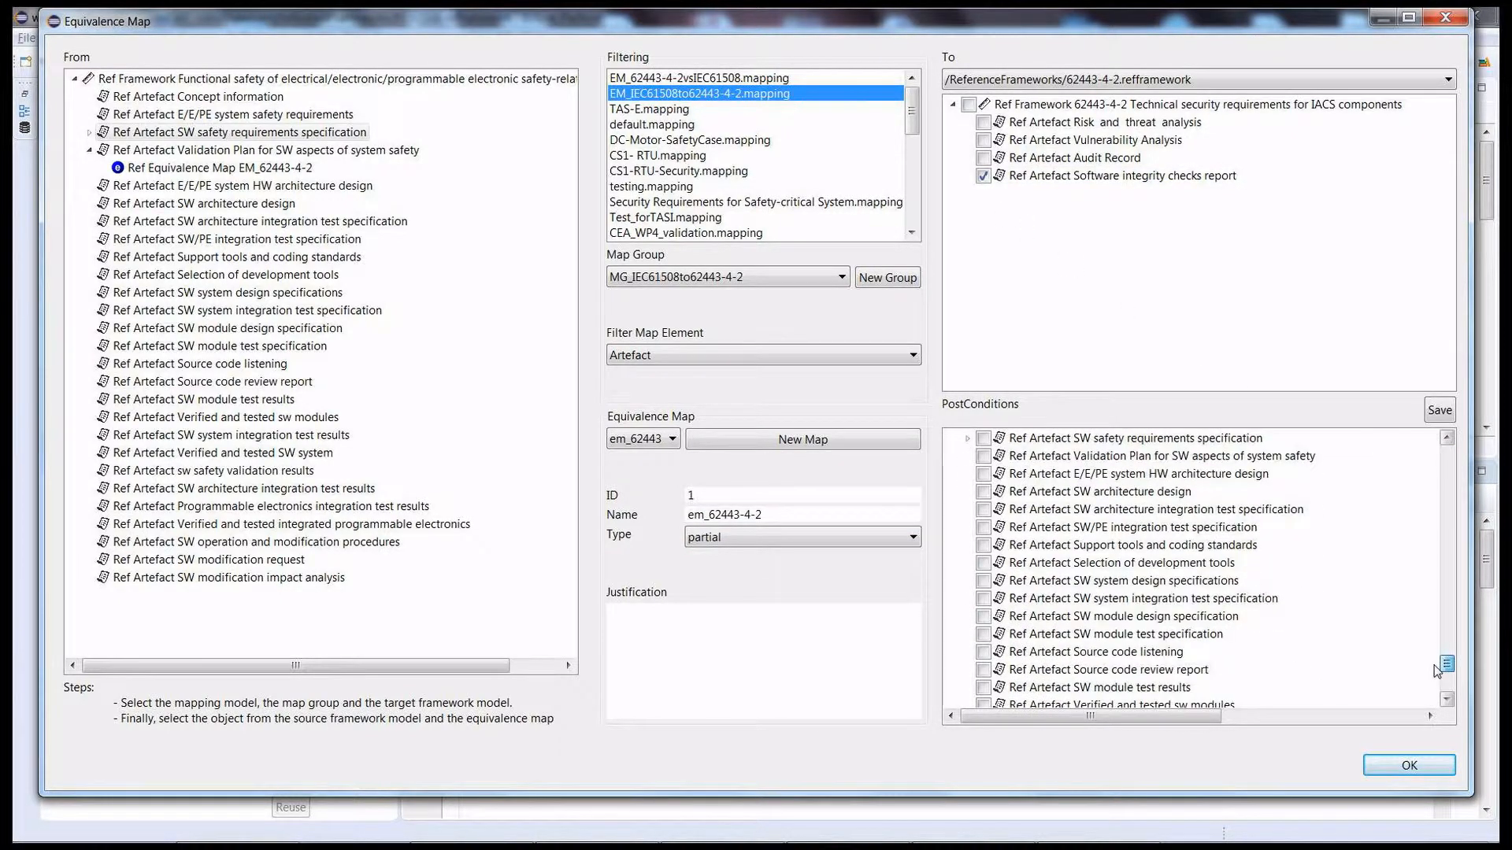
left_click(982, 457)
- Justify the map with "The integrity checks used as security control in 62443-4-2 are applicable to avoid safety hazards. Validation Plan must be review." and confirm the dialog
type("The integrity checks used as security control in 62443-4-2 are applicable to avoid safety hazards.  Validation Plan must be review.")
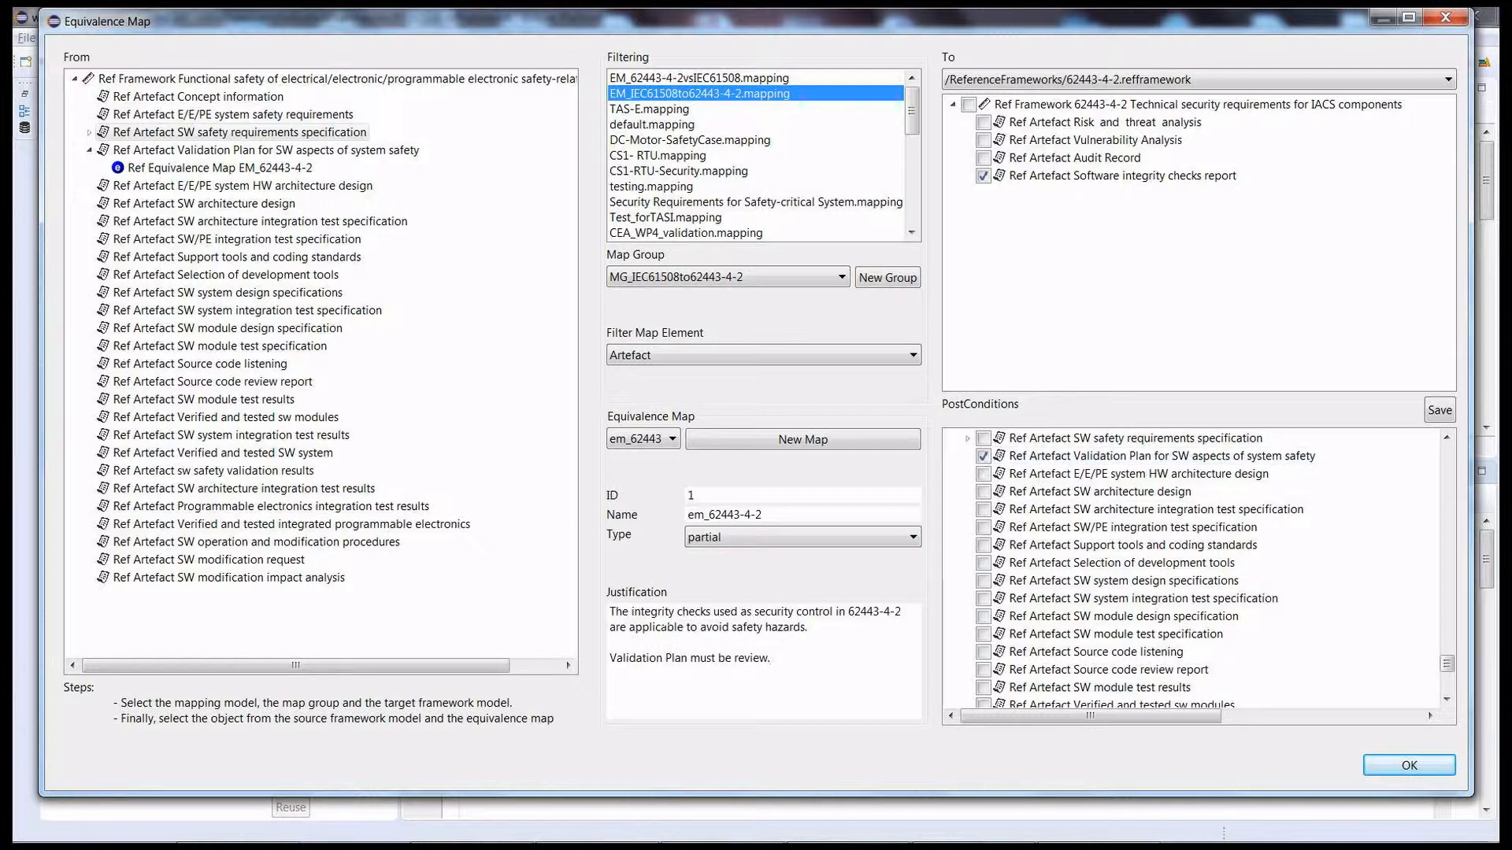
left_click(1398, 770)
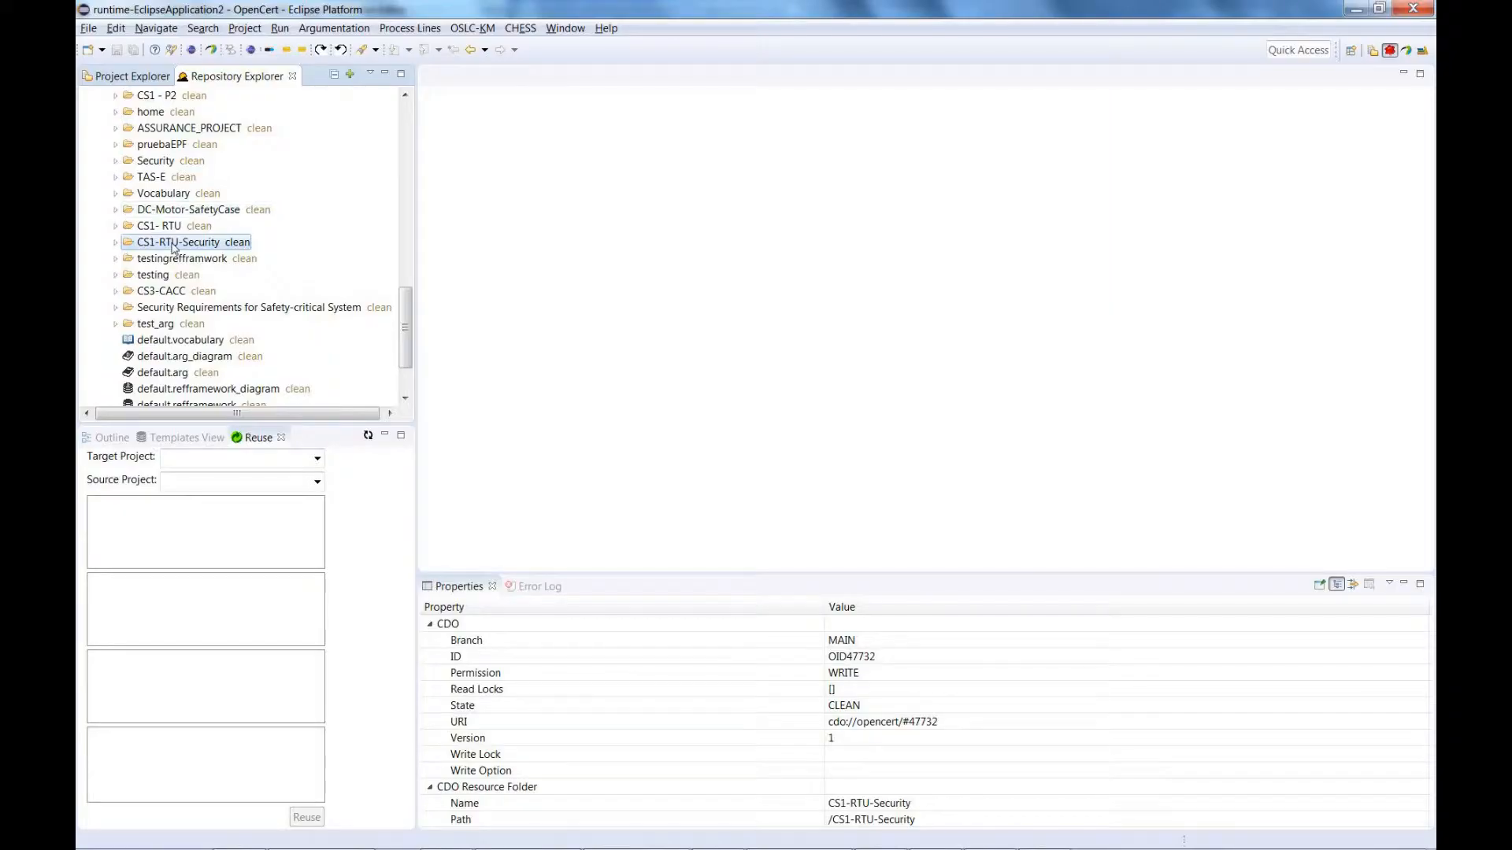
- Open 62443-4-2_RefFramework.baseline from the CS1-RTU-Security project and expand its base framework to list the artefacts
left_click(115, 244)
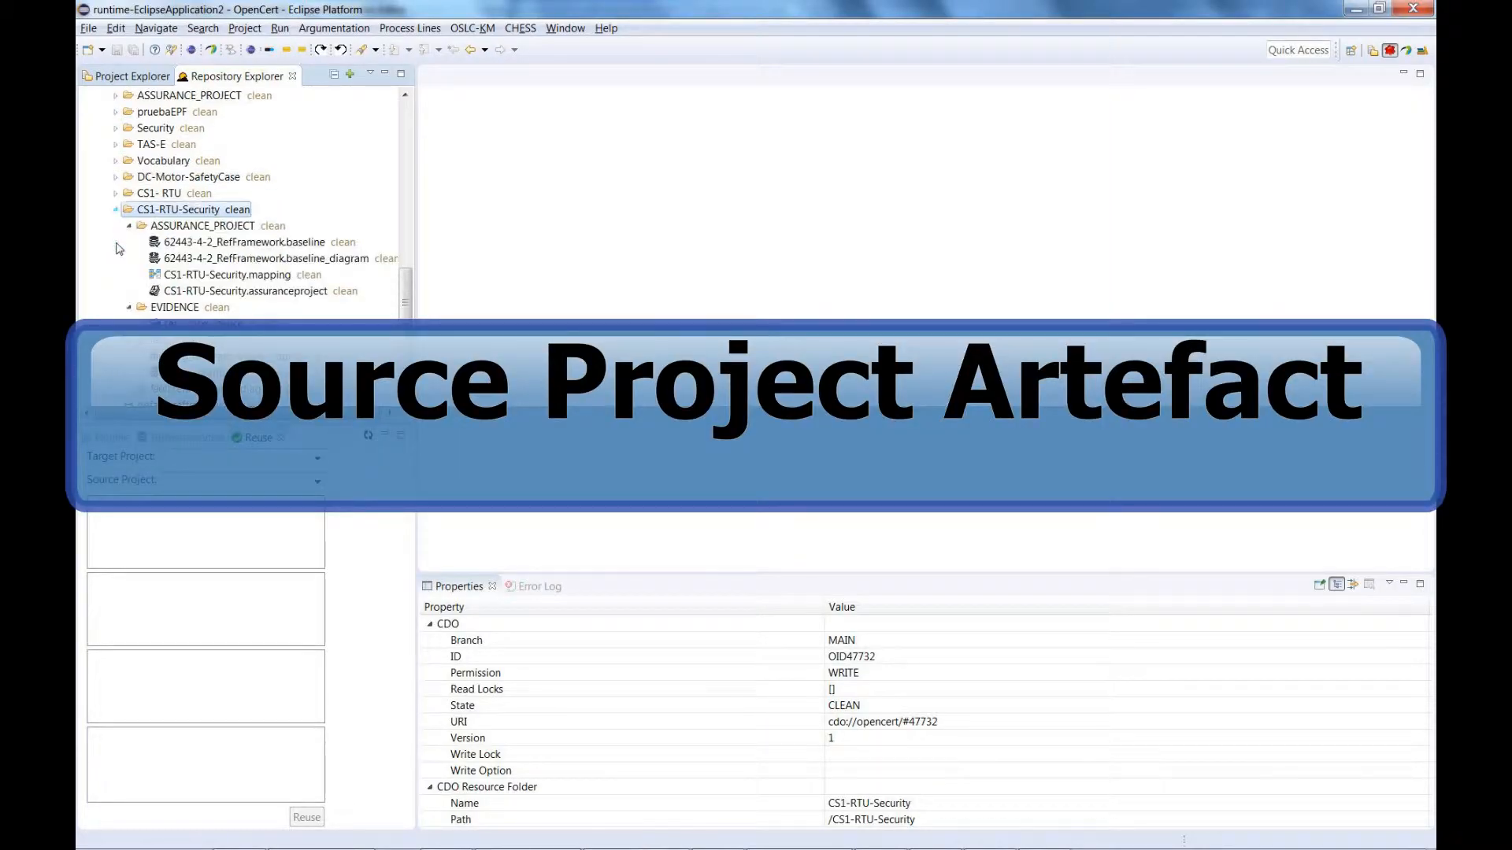
double_click(237, 244)
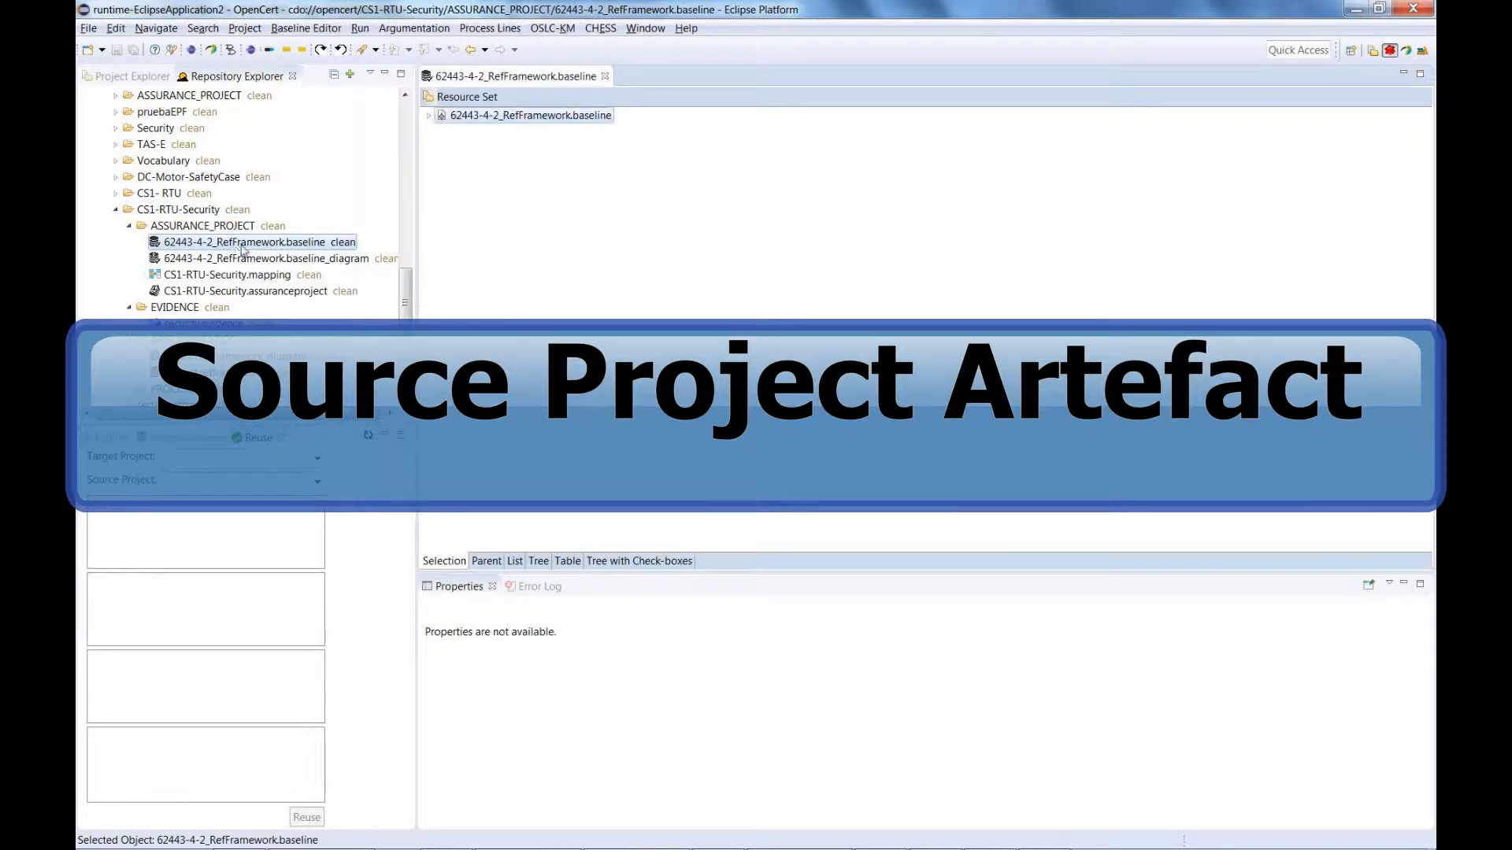
left_click(429, 116)
left_click(442, 131)
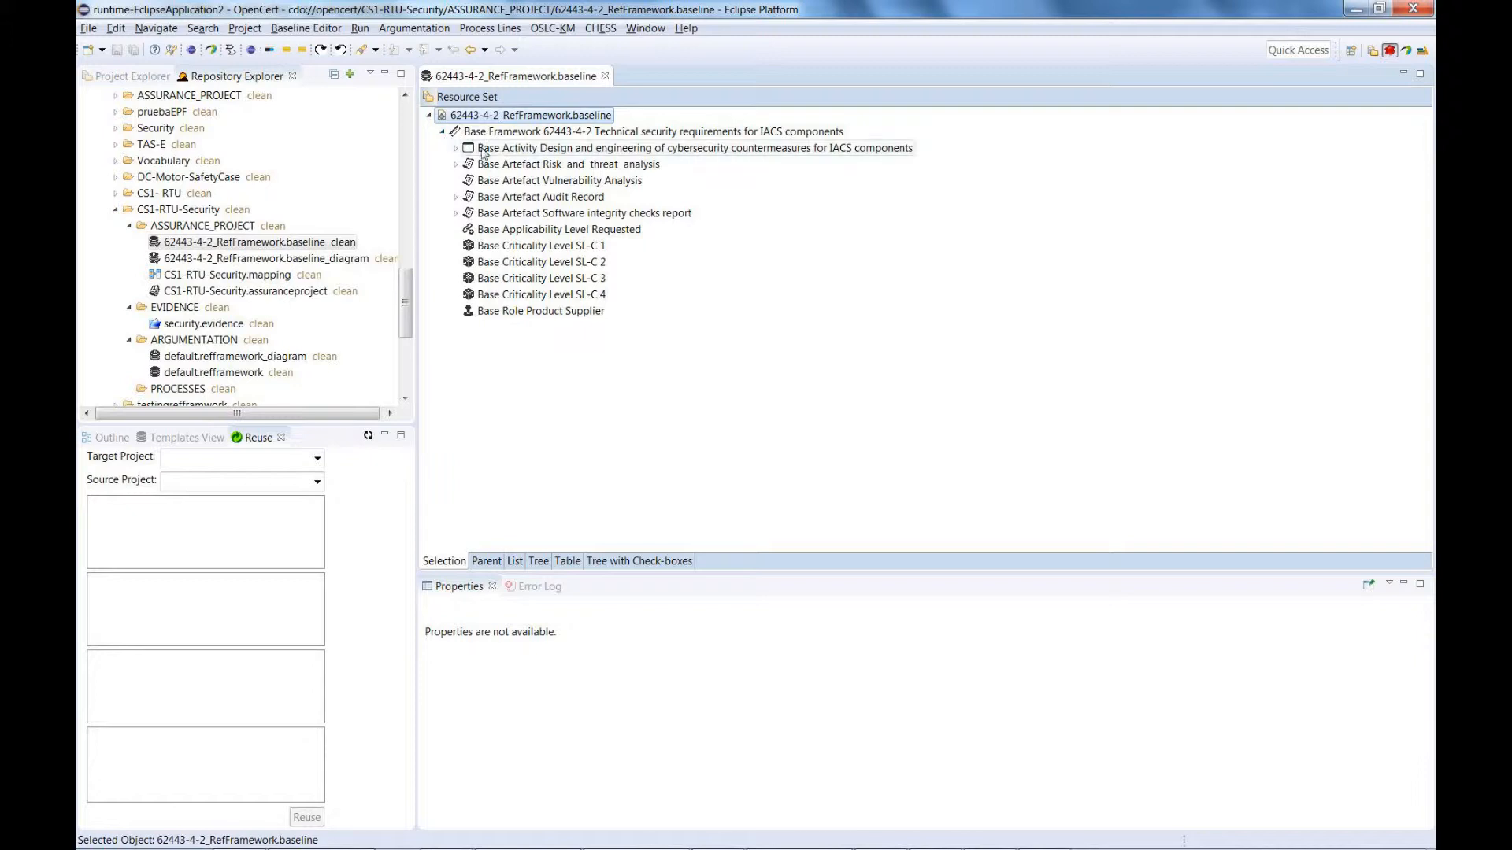
- Open the compliance map of the Software integrity checks report base artefact for inspection
left_click(532, 214)
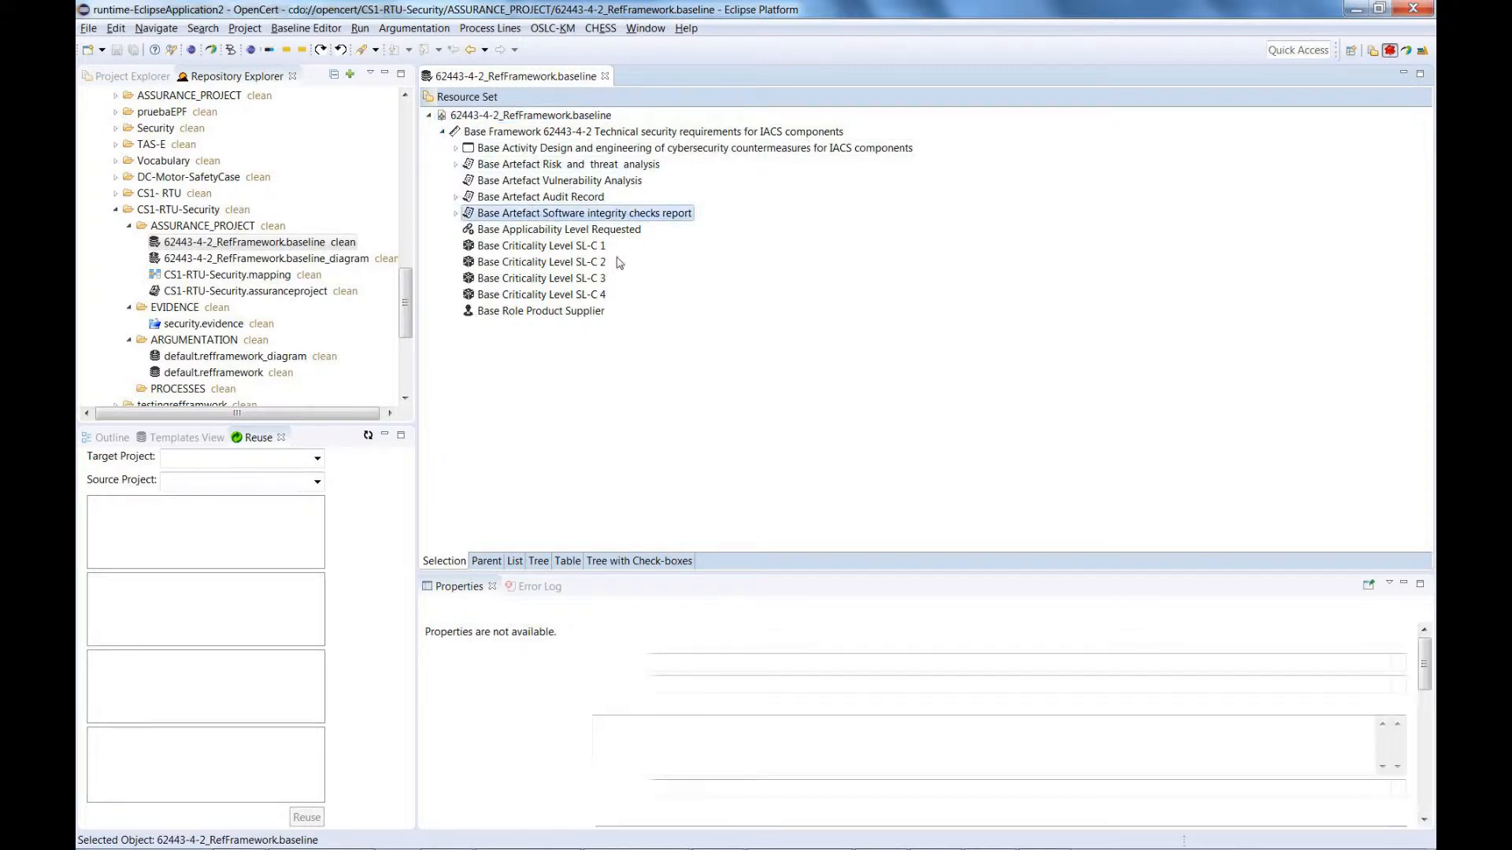
left_click(534, 694)
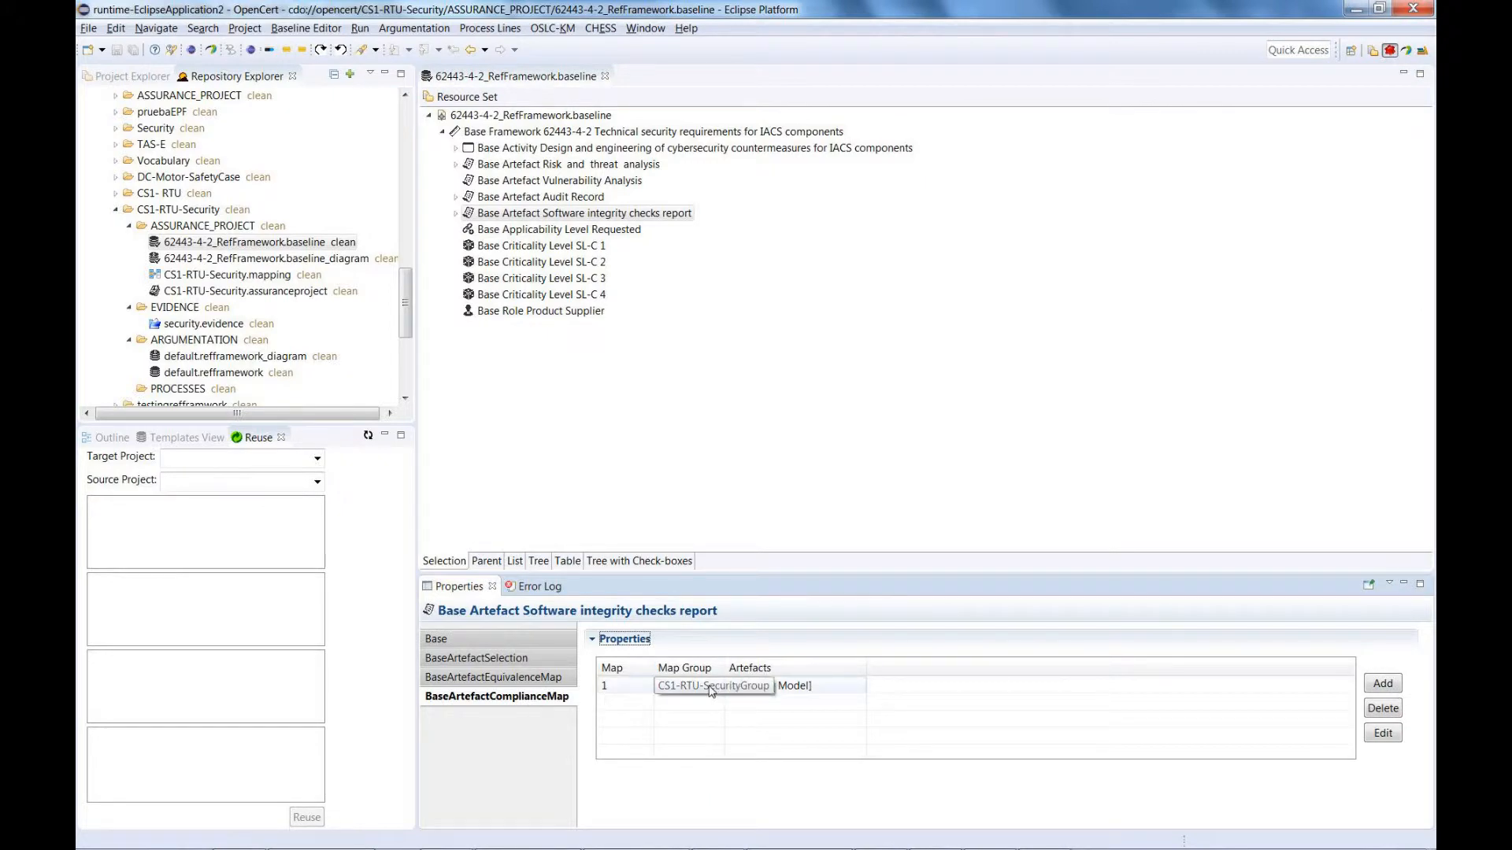
double_click(710, 690)
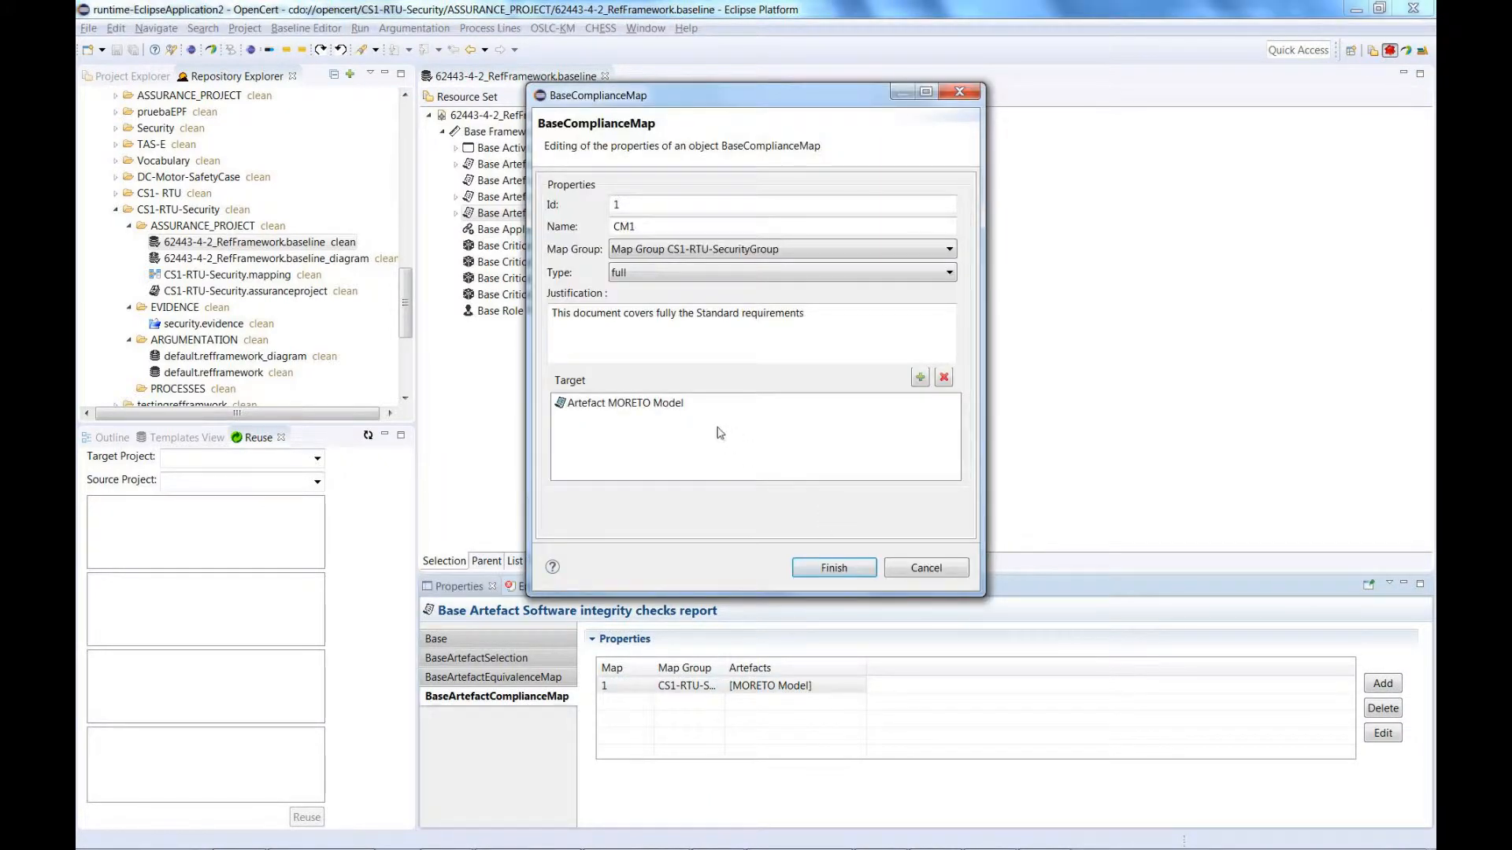
- Inspect the MORETO System Model resource in the MORETO Model artefact's version details and open its linked file
double_click(644, 404)
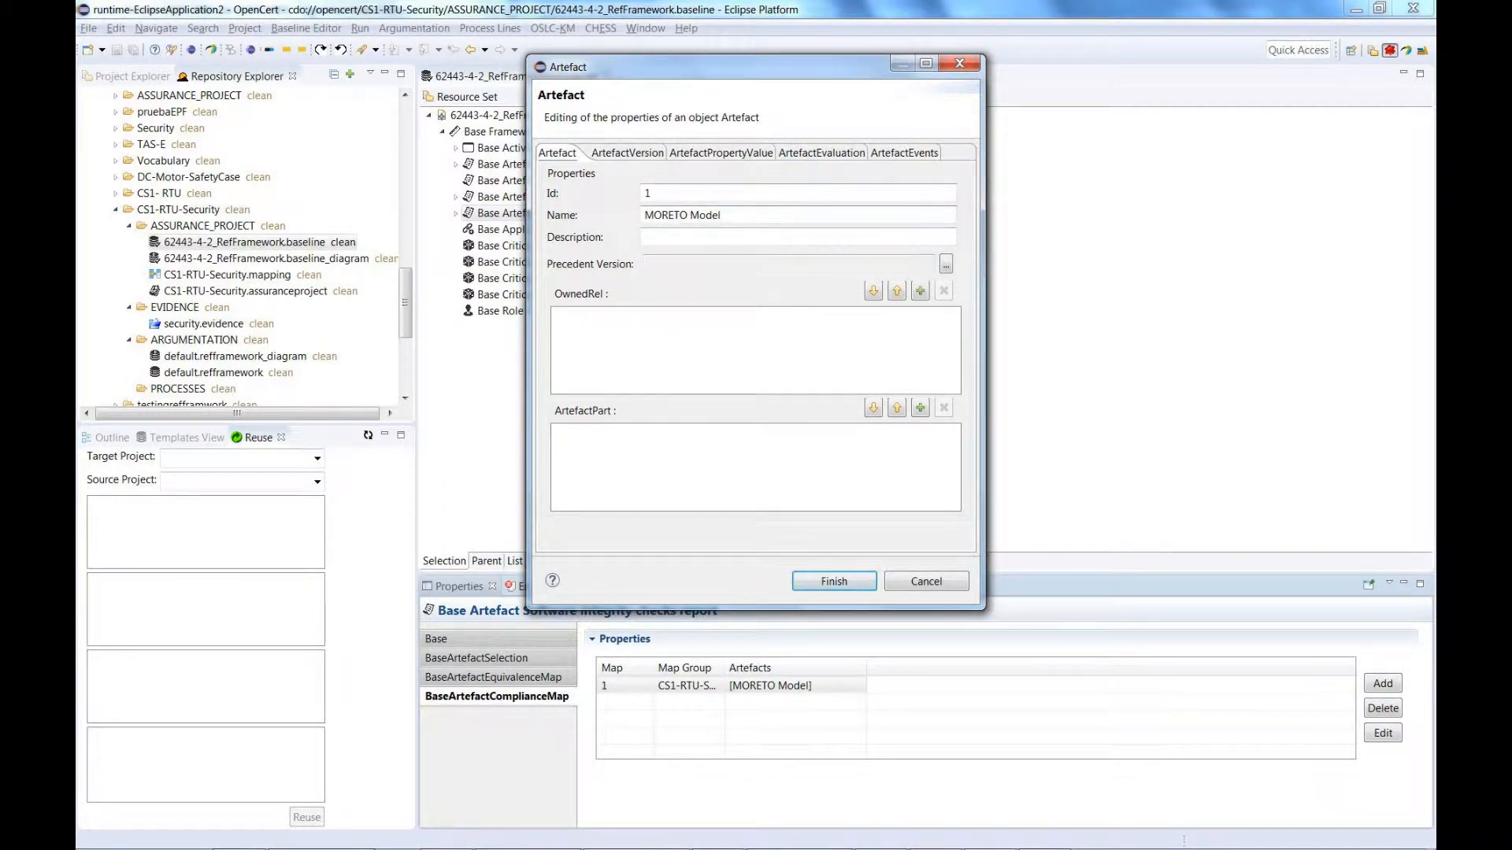
left_click(638, 160)
left_click(658, 352)
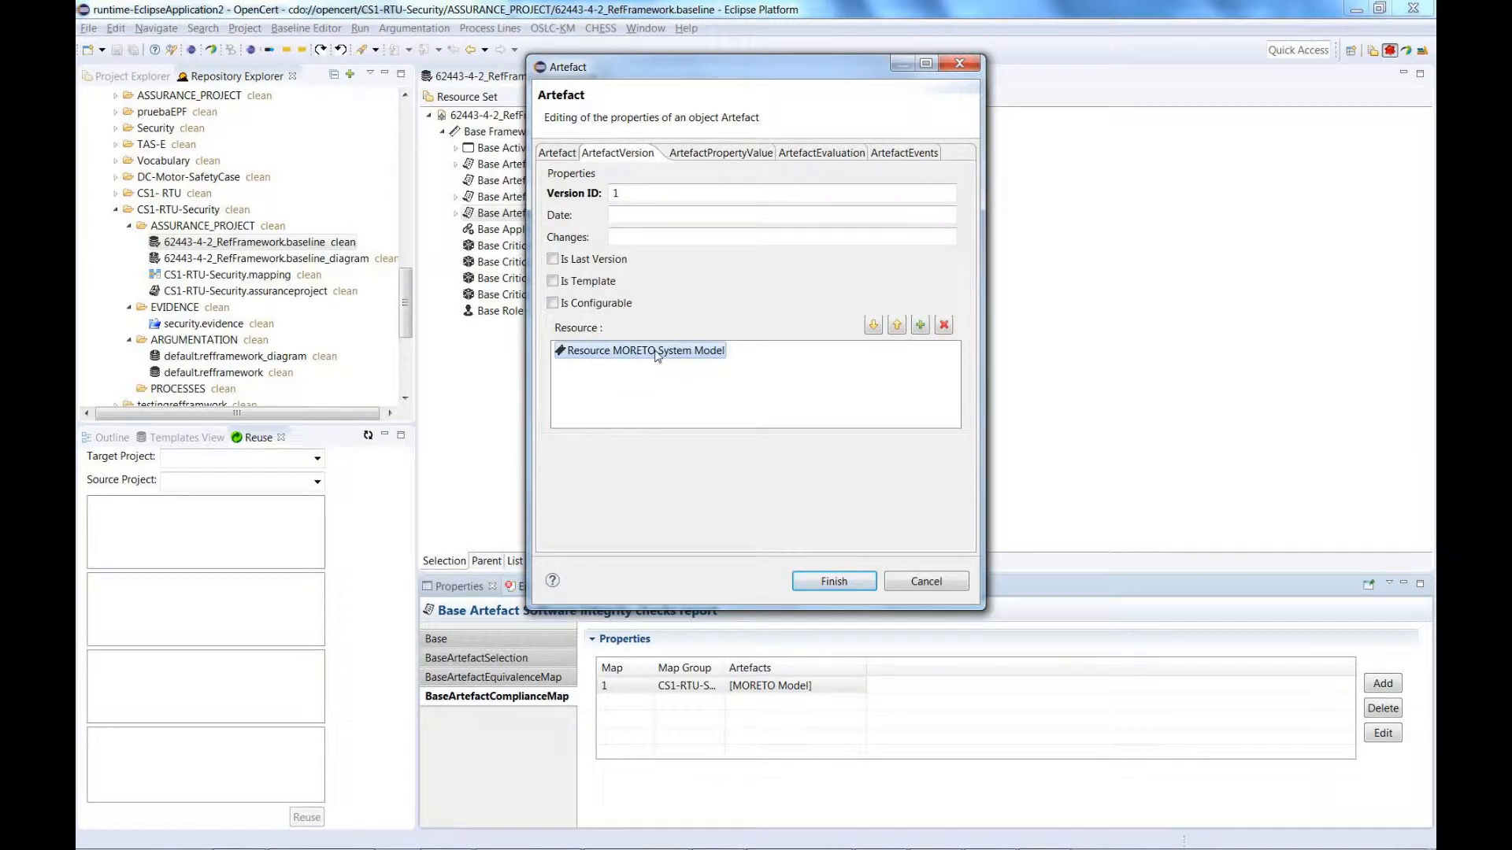
double_click(658, 352)
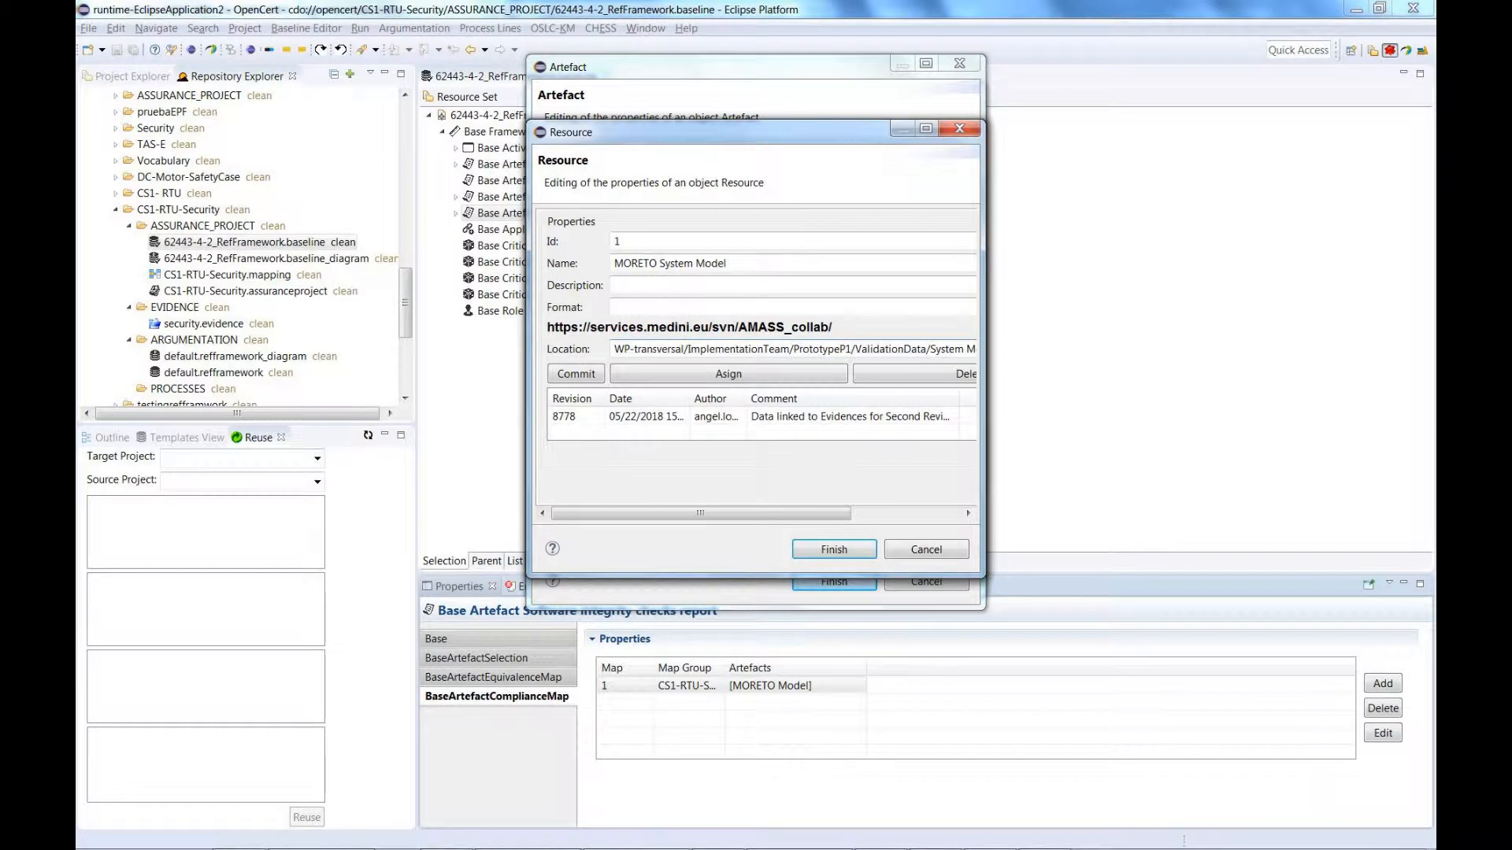
left_click_drag(984, 577, 1268, 678)
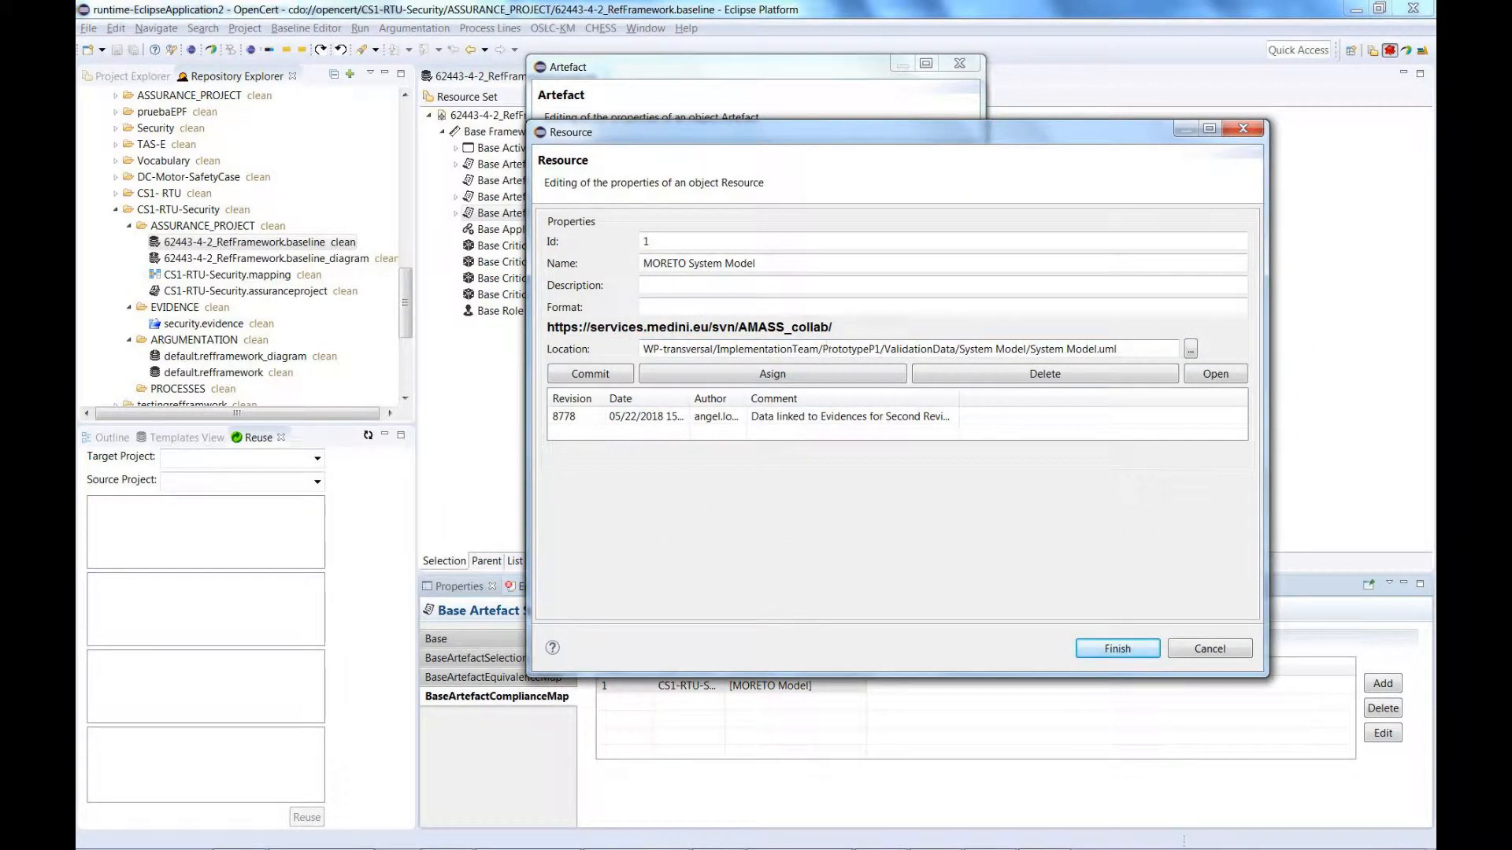
left_click(1218, 380)
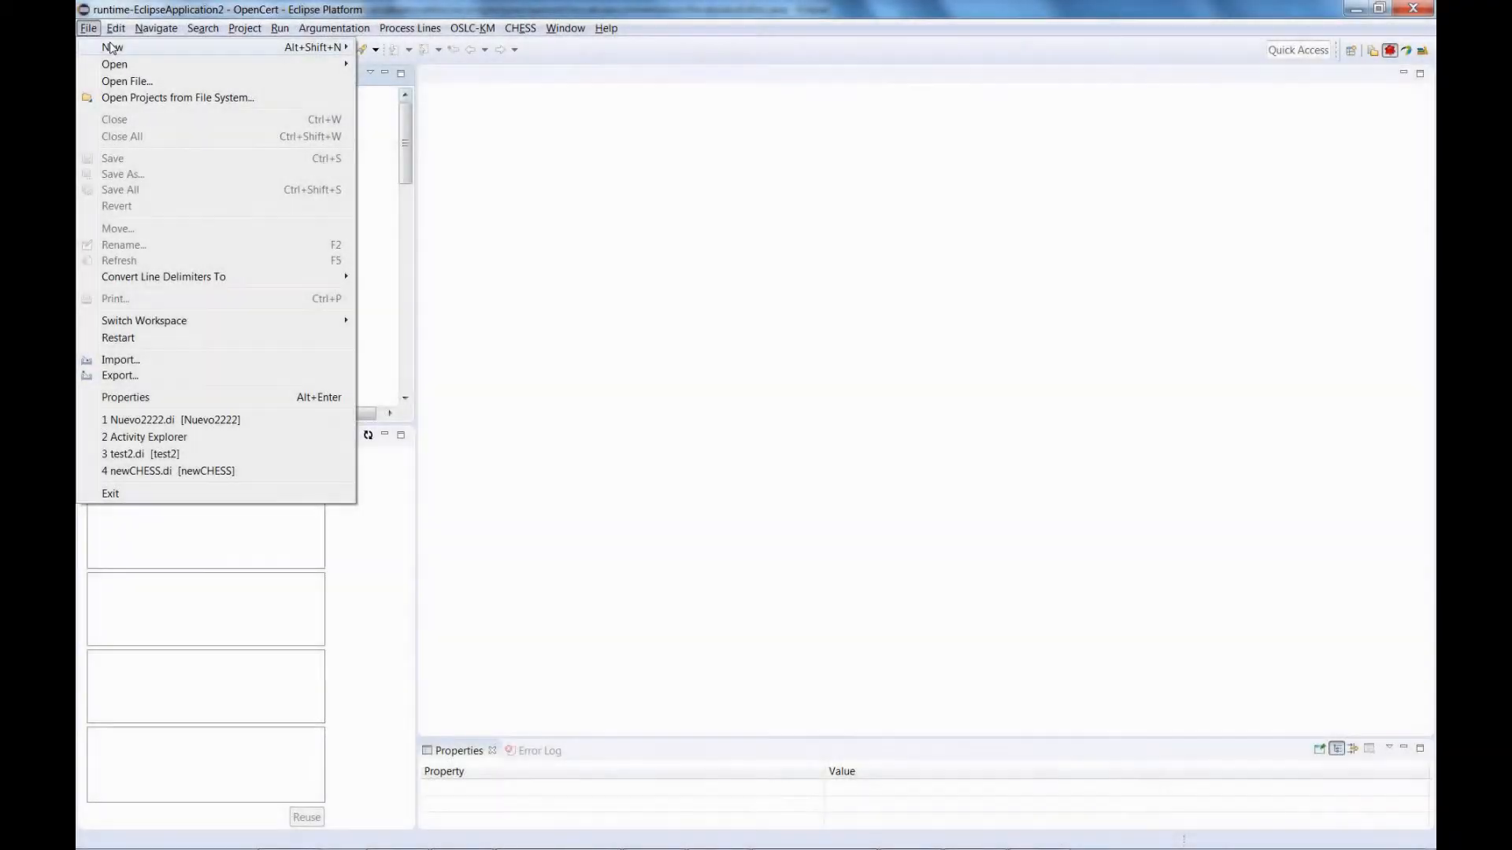
- Start a new assurance project named ReuseTargetProject in the CS1 - P2 folder and proceed to the reference framework selection
mouse_move(111, 47)
left_click(425, 49)
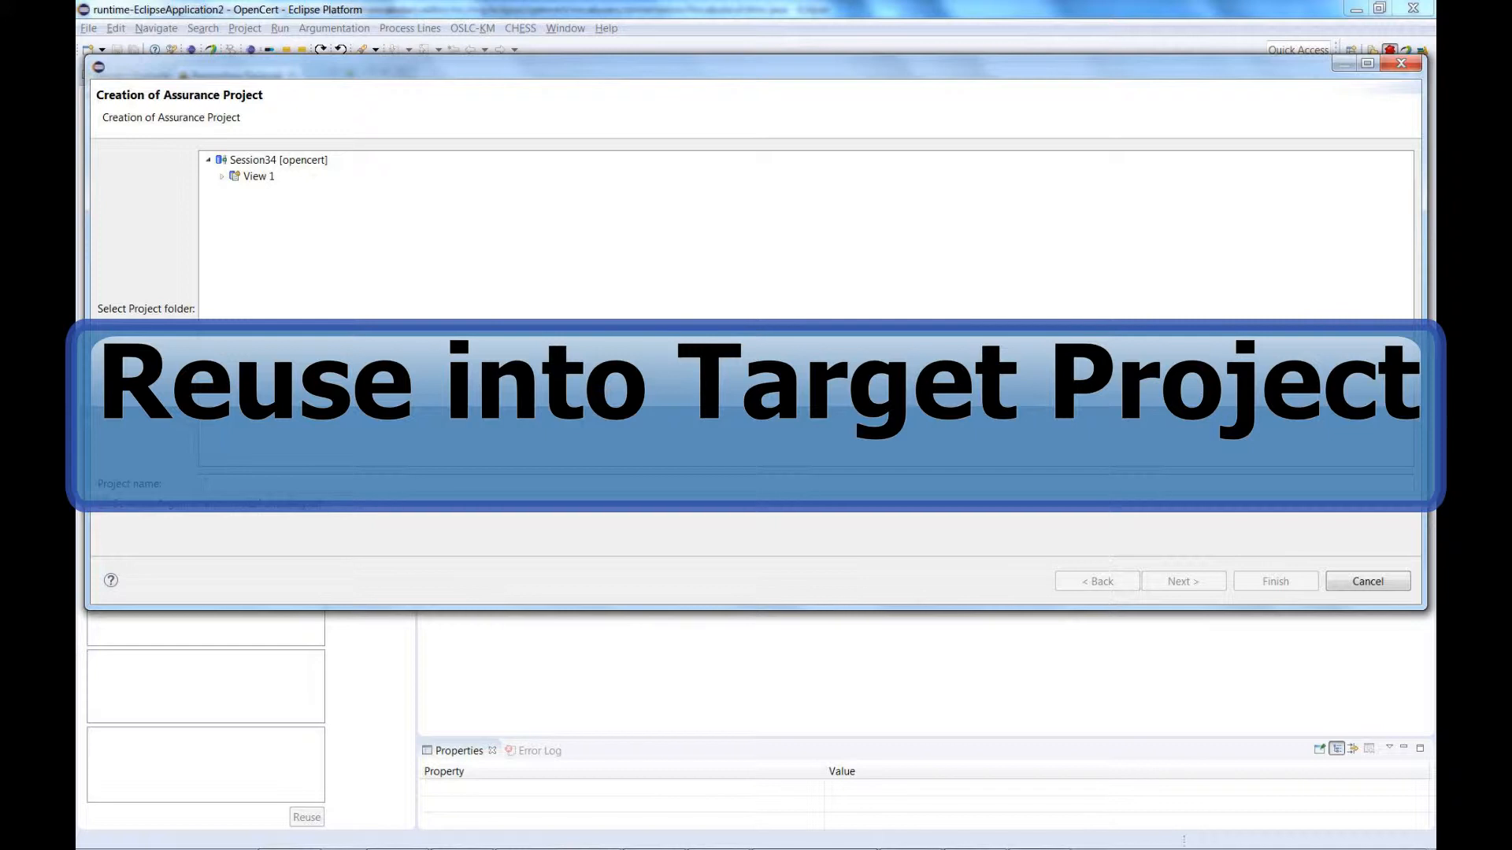
left_click(221, 176)
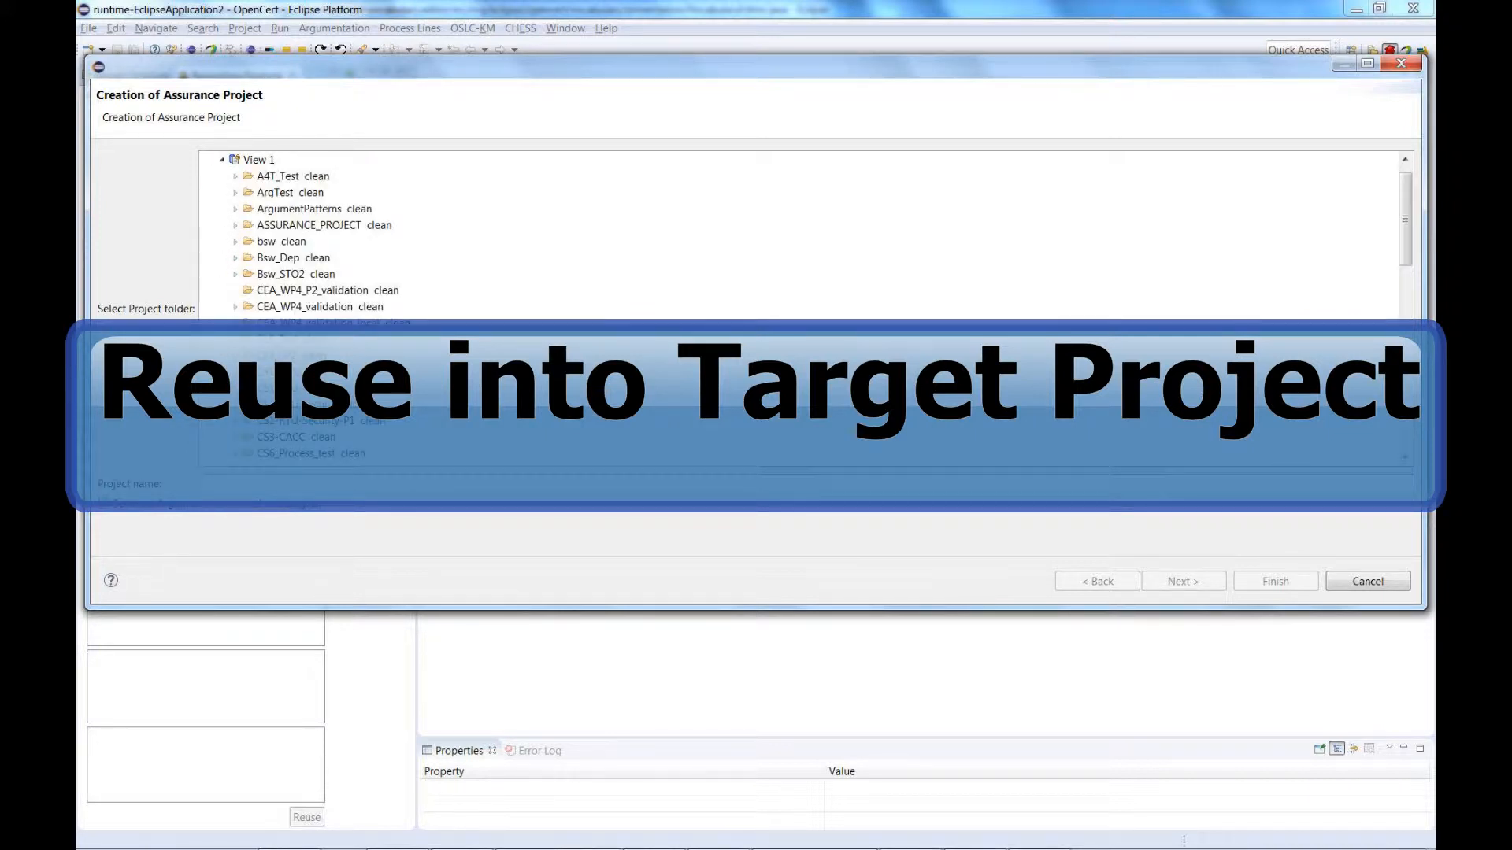
type("Re")
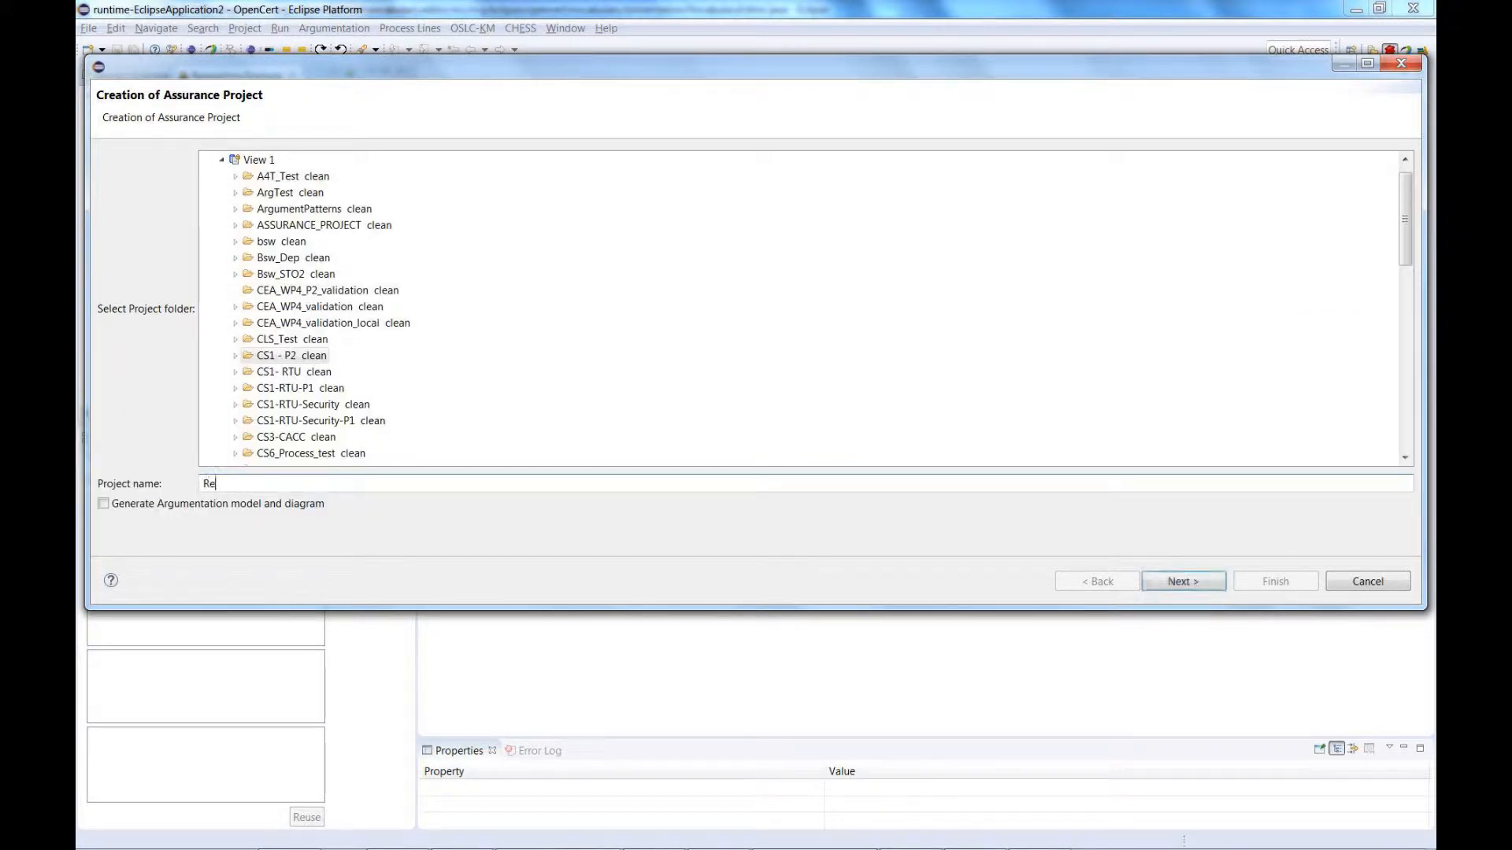
type("useTargetProject")
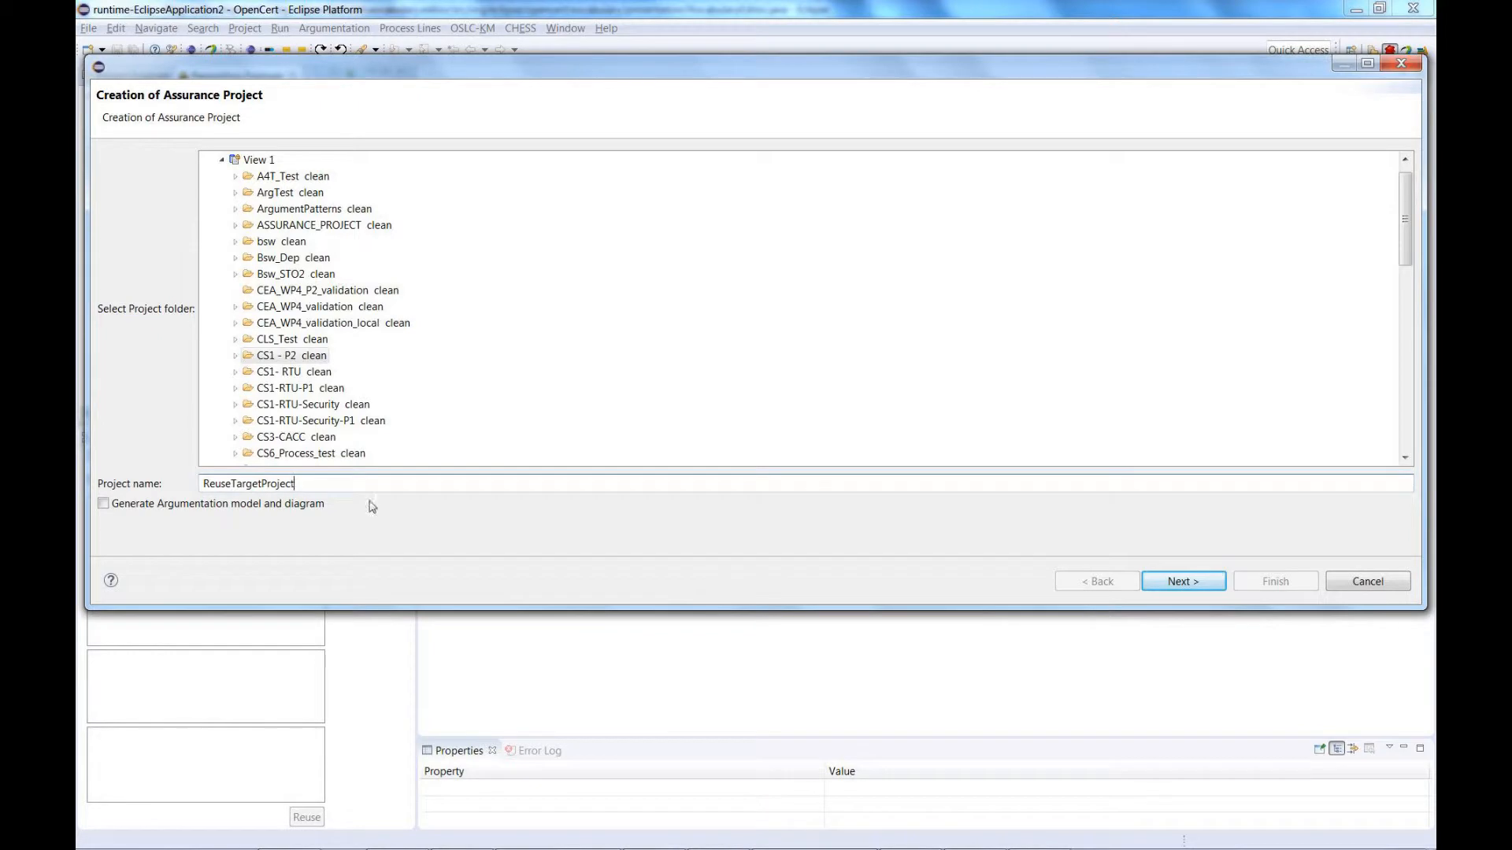
left_click(1196, 584)
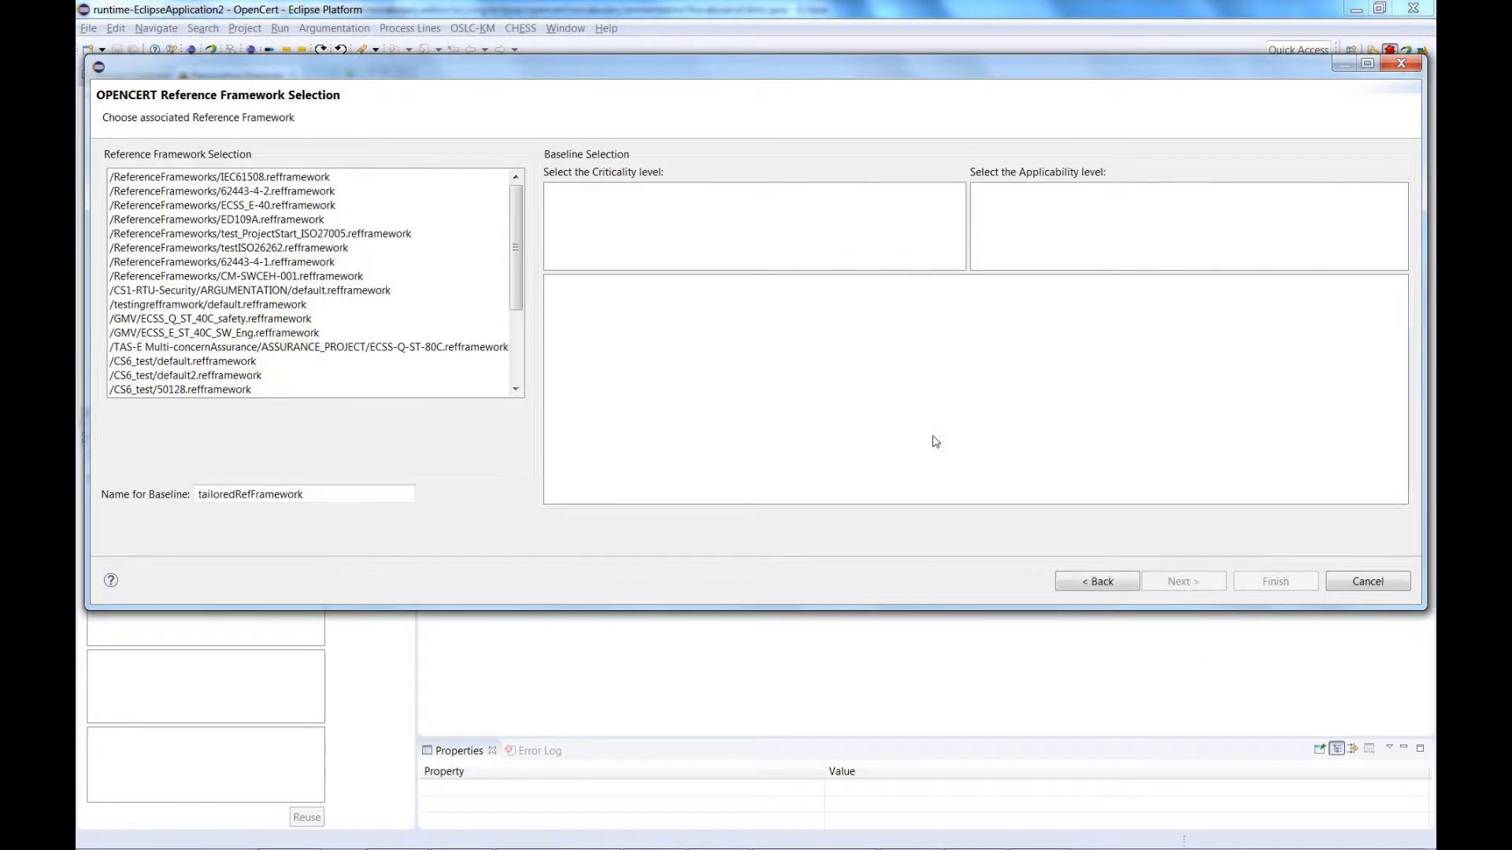
- Select /ReferenceFrameworks/IEC61508.refframework for the project's baseline, go through its activity tree and finish creating the project
left_click(263, 178)
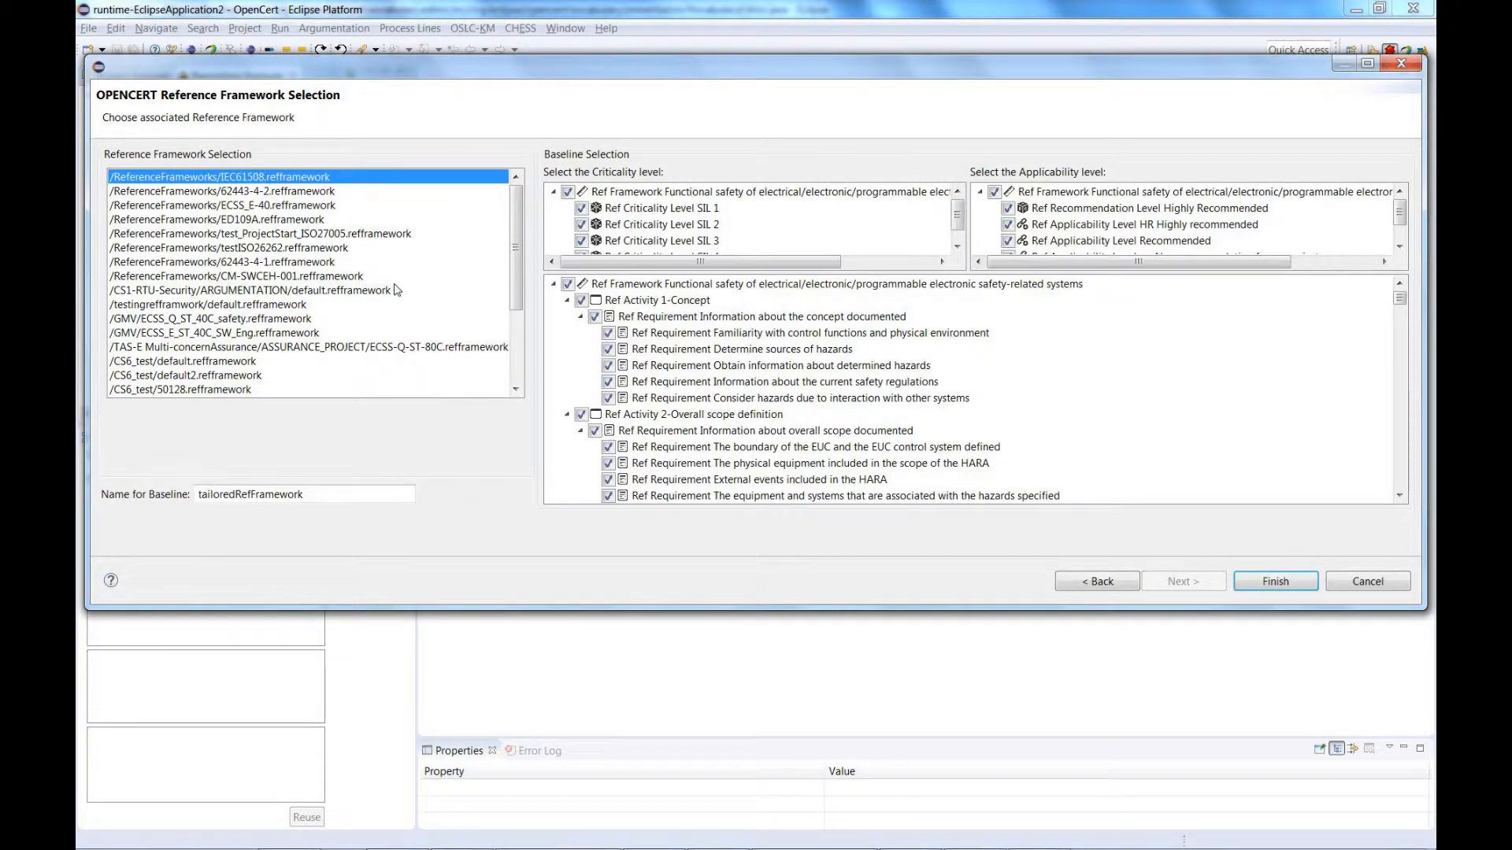
left_click(554, 284)
left_click(554, 284)
left_click(567, 301)
left_click(581, 301)
left_click(581, 316)
left_click(567, 316)
left_click(581, 333)
left_click(567, 333)
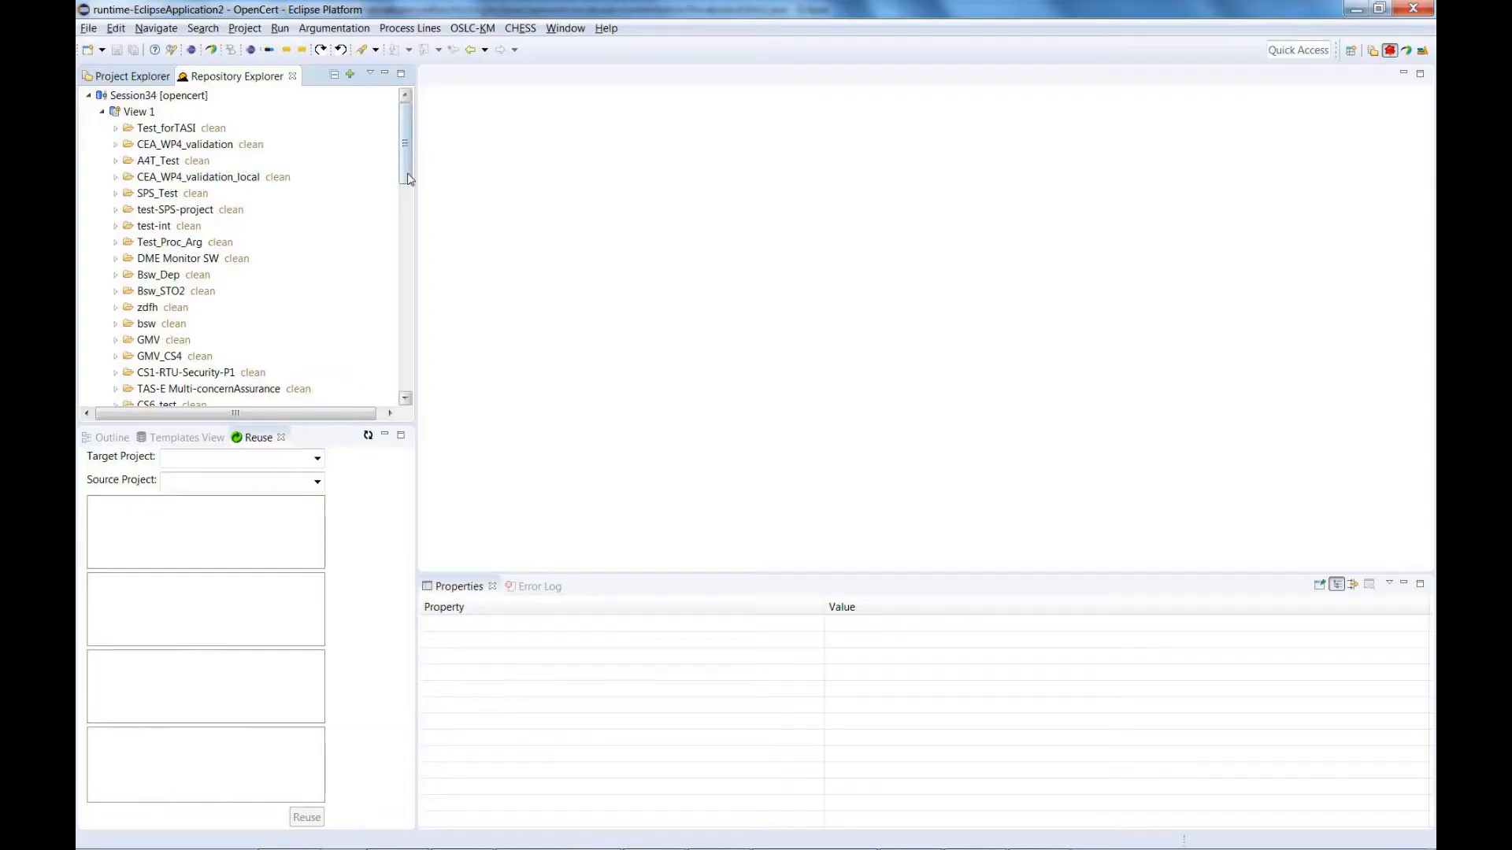
- Open ReuseTargetProject.assuranceproject from the ASSURANCE_PROJECT folder of CS1 - P2/ReuseTargetProject and select its Assurance Project element
left_click_drag(409, 169, 386, 337)
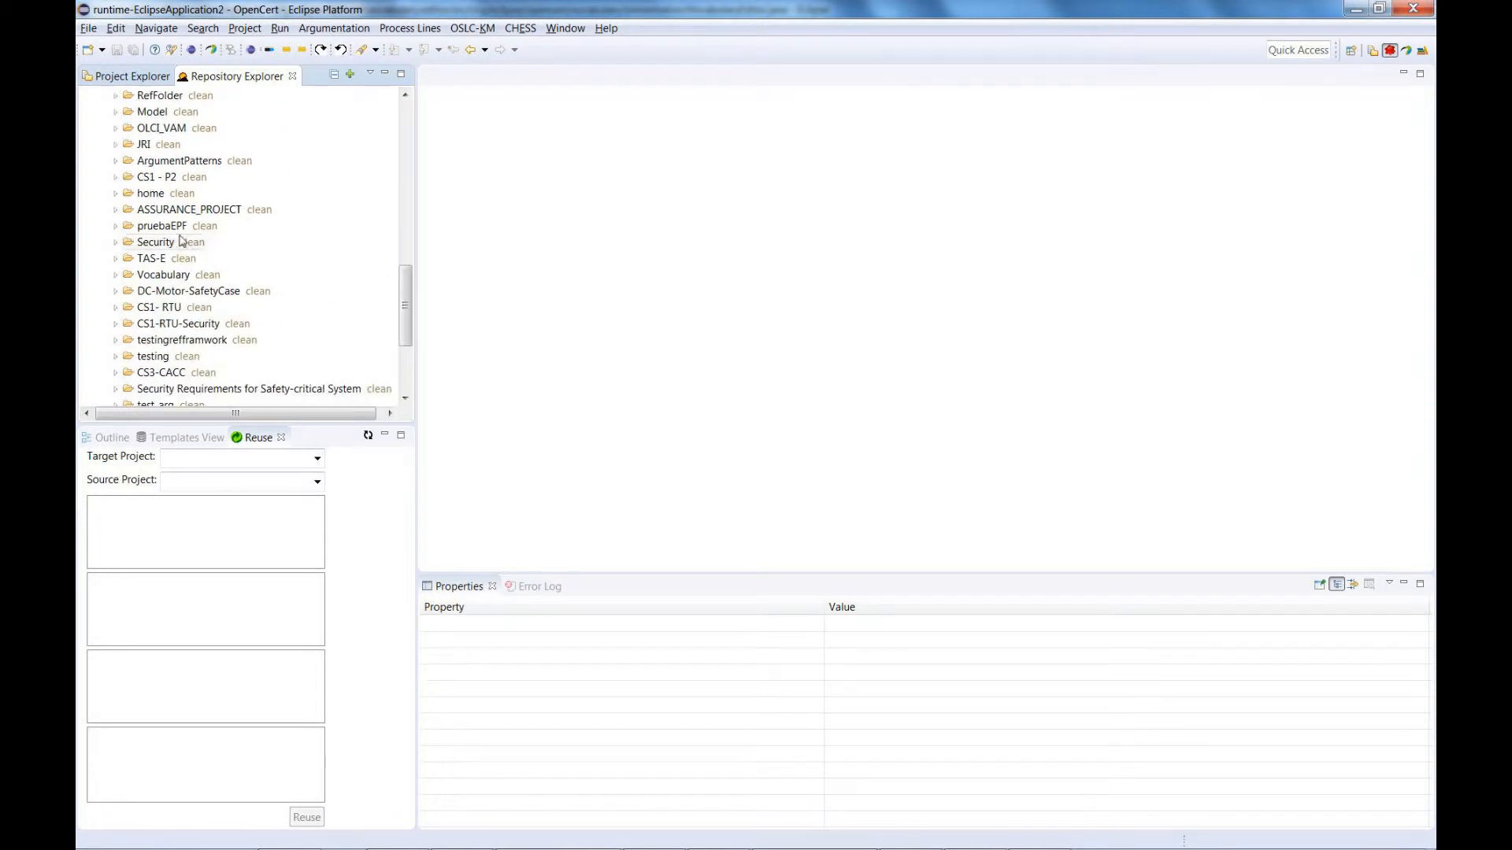
left_click(115, 178)
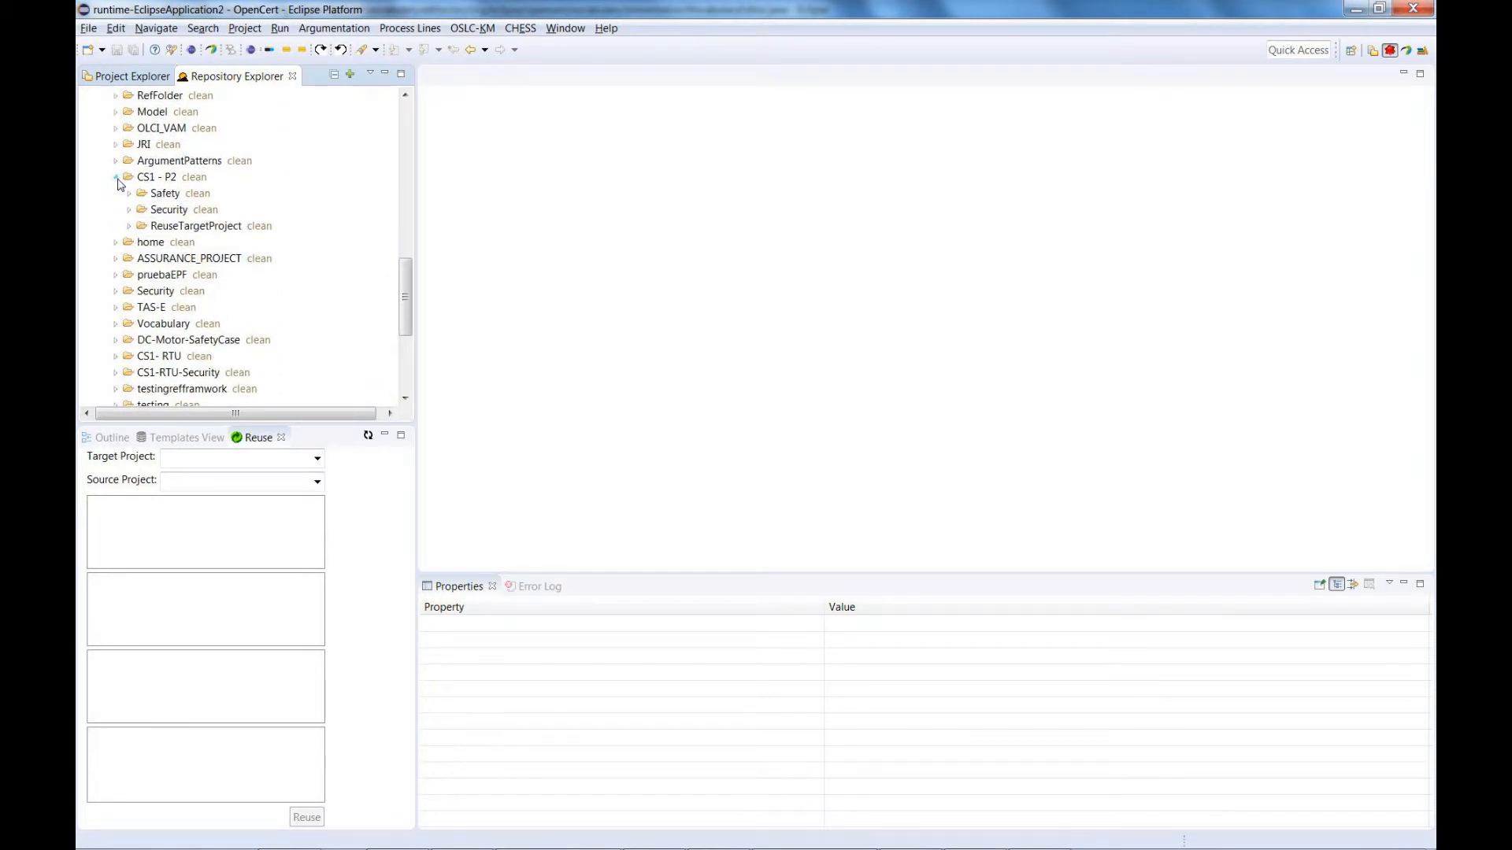
left_click(130, 227)
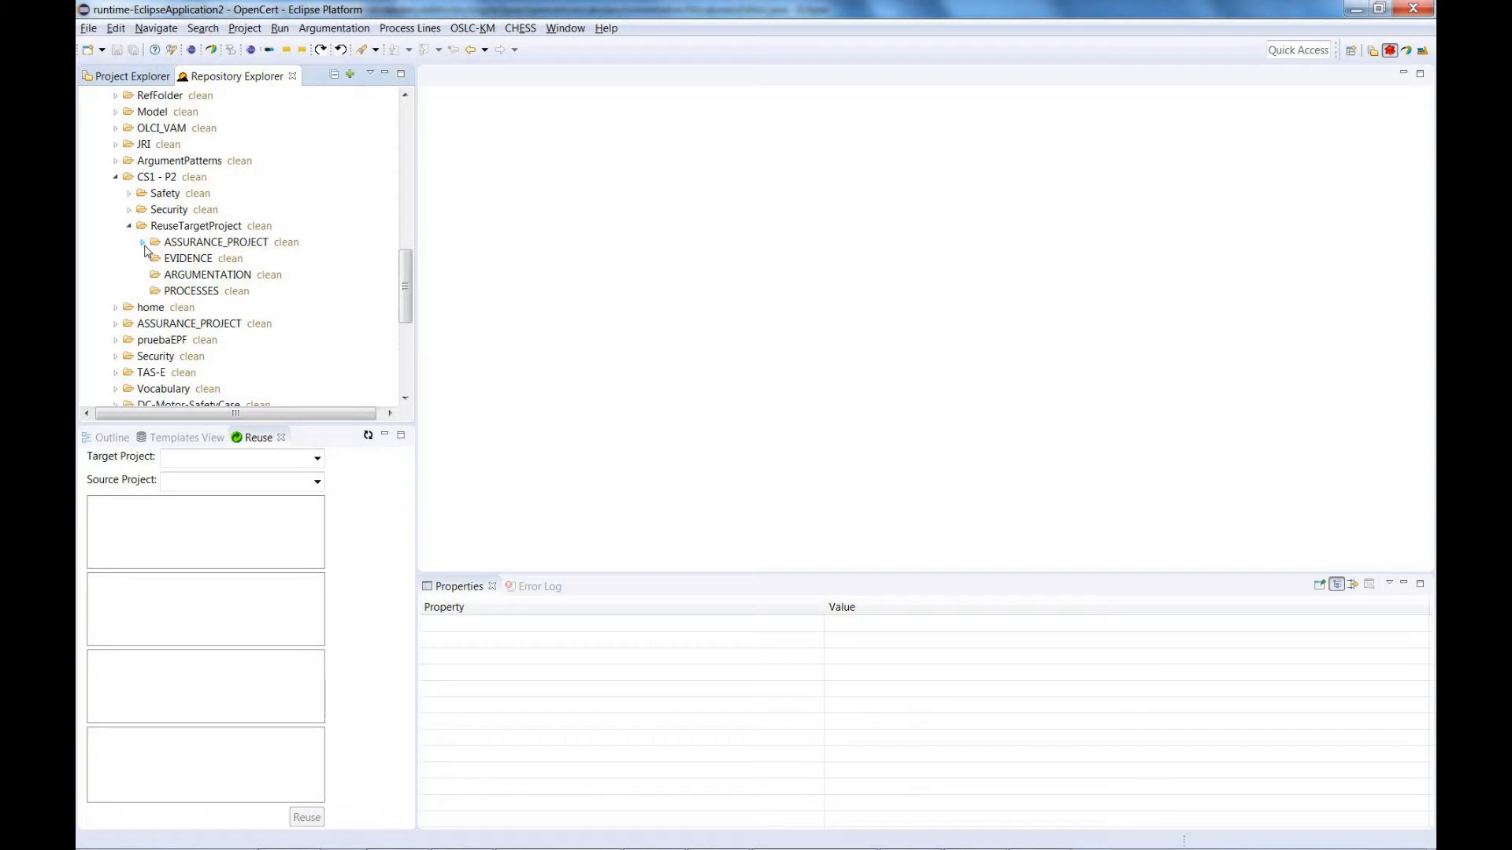
left_click(142, 242)
left_click(224, 292)
left_click(429, 115)
left_click(497, 132)
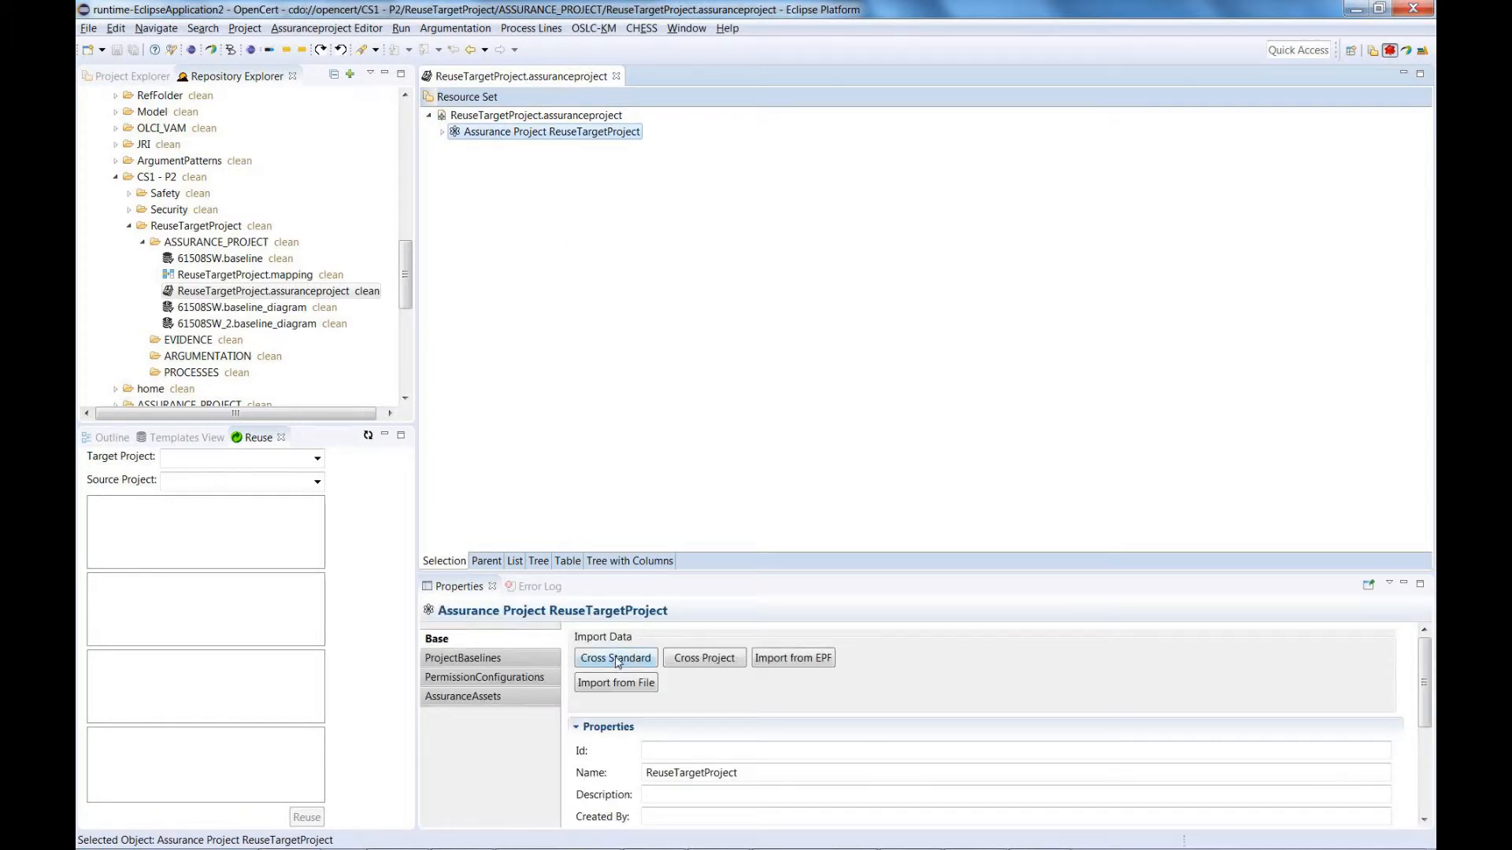
- Start a Cross Standard import, agreeing to create a new evidence model, and choose CS1-RTU-Security.assuranceproject as the source project
left_click(616, 660)
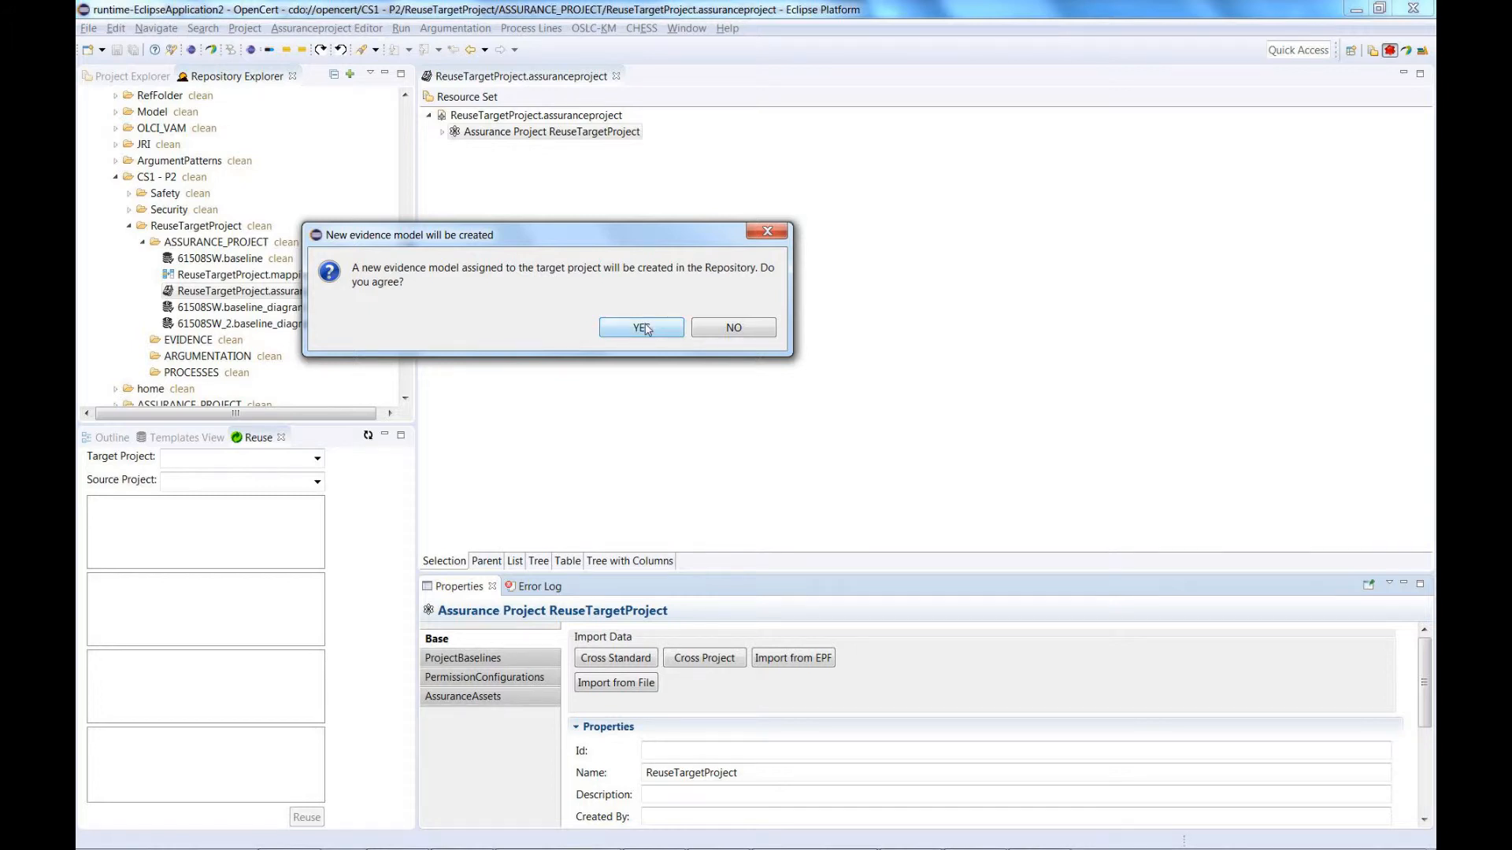
left_click(642, 326)
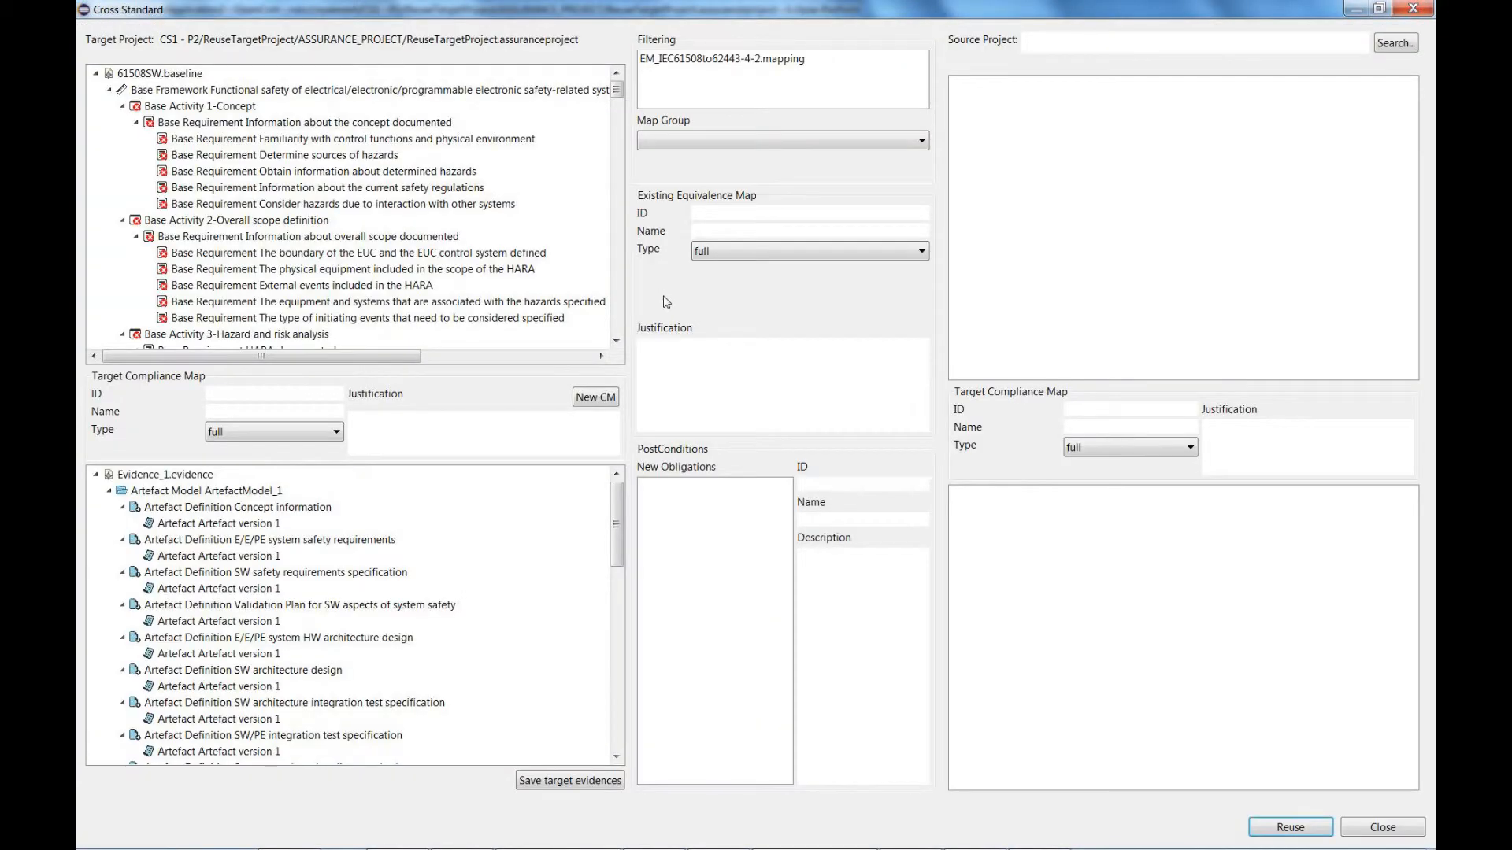
left_click(1395, 44)
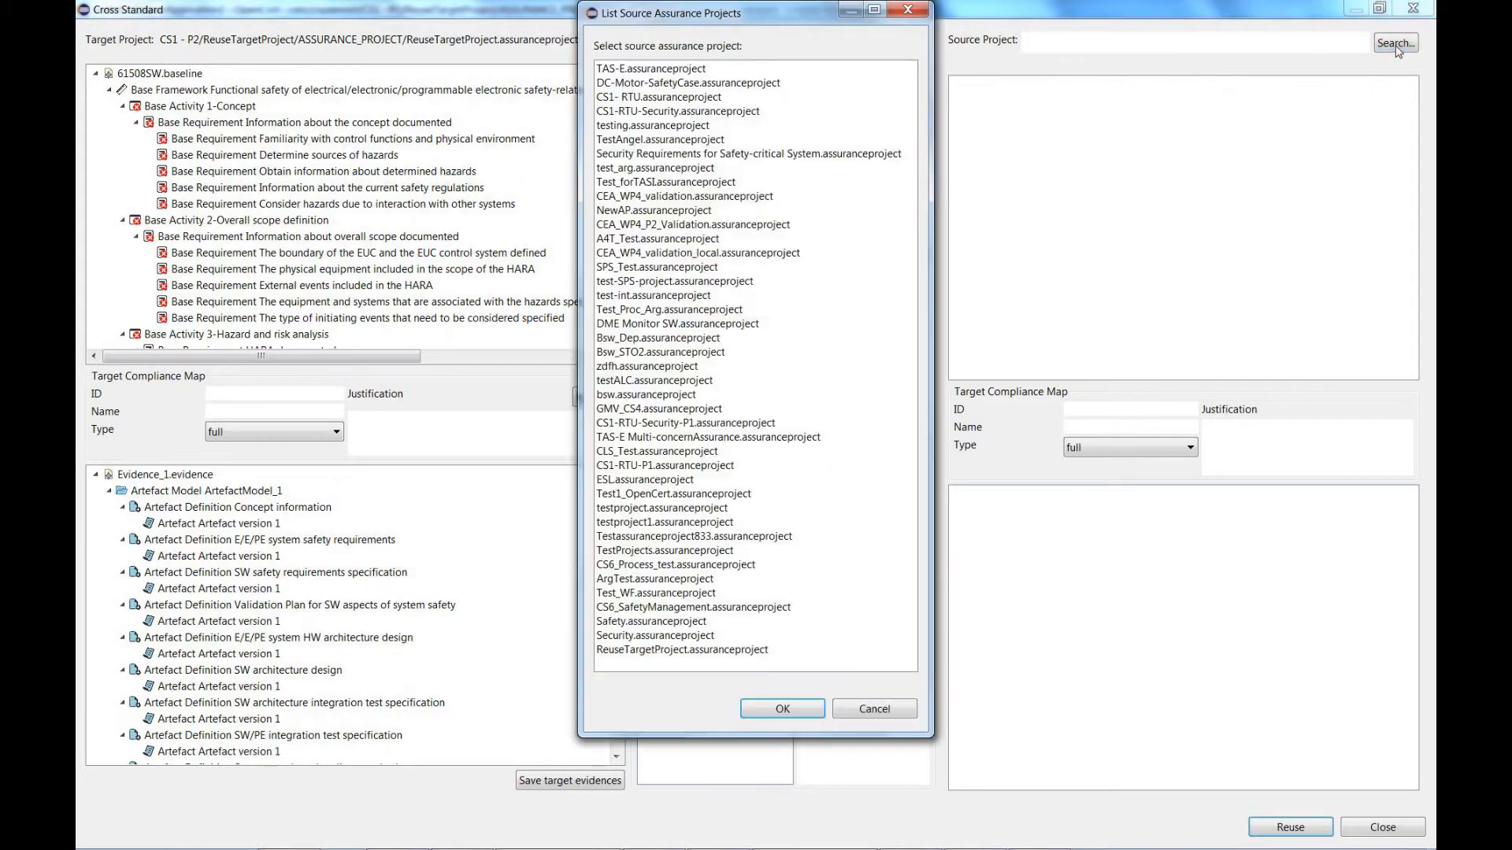
left_click(687, 112)
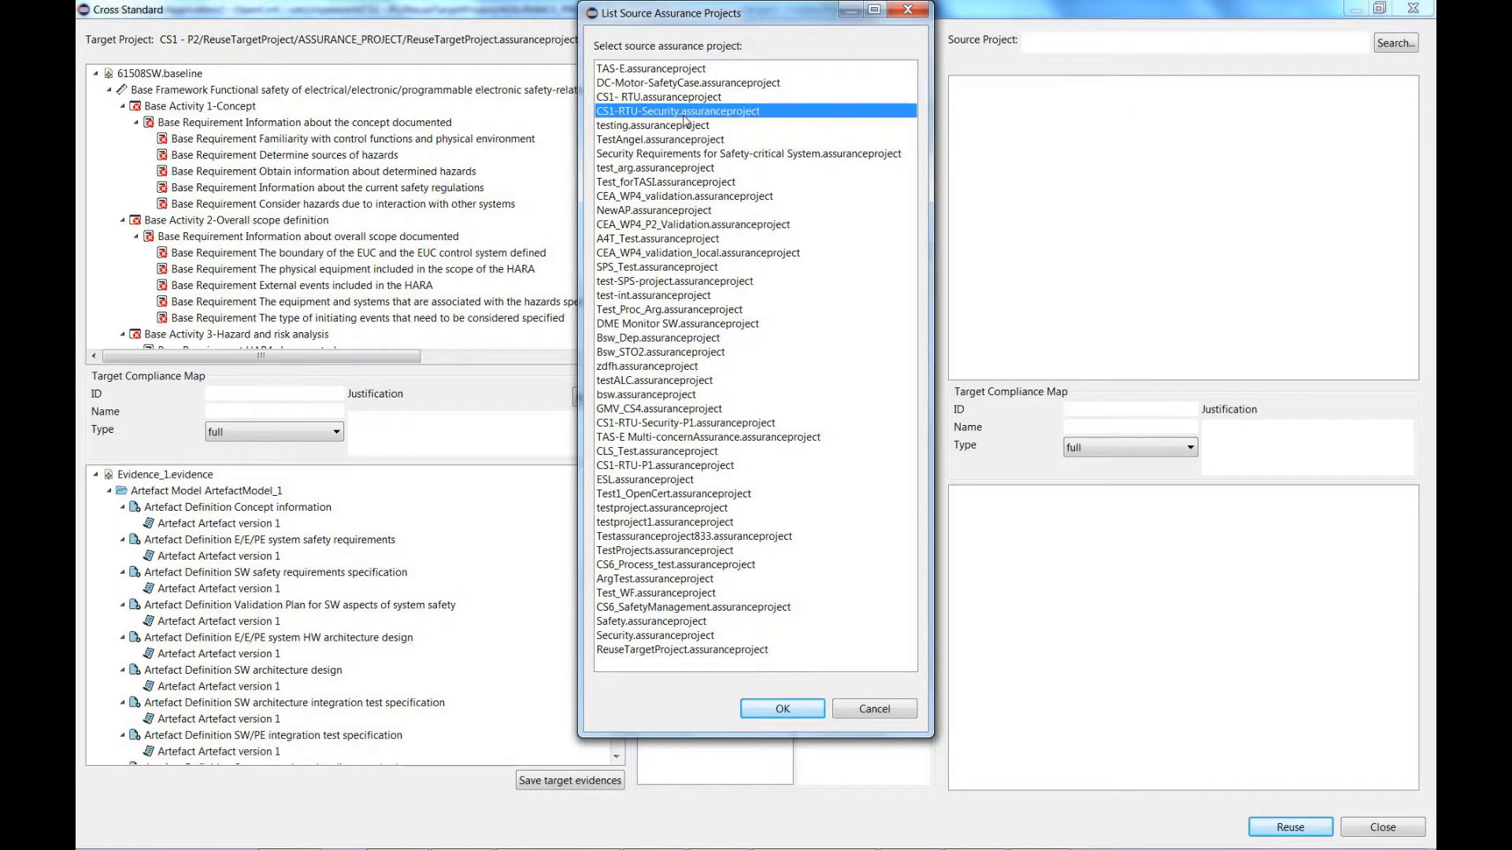
left_click(773, 715)
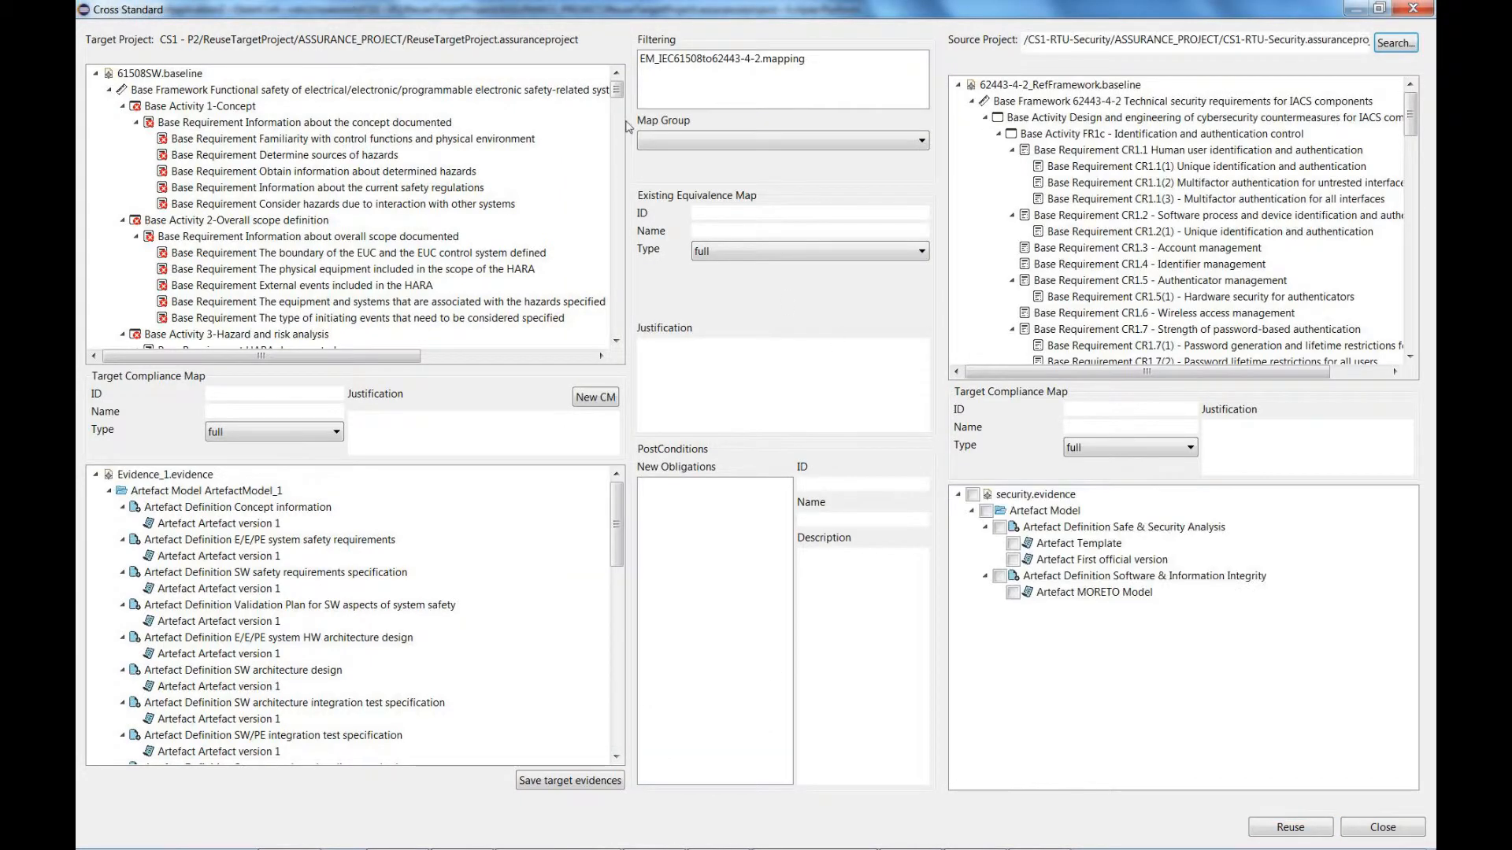
- Filter the cross-standard reuse by EM_IEC61508to62443-4-2.mapping with the map group MG_IEC61508to62443-4-2
left_click(694, 62)
left_click(725, 141)
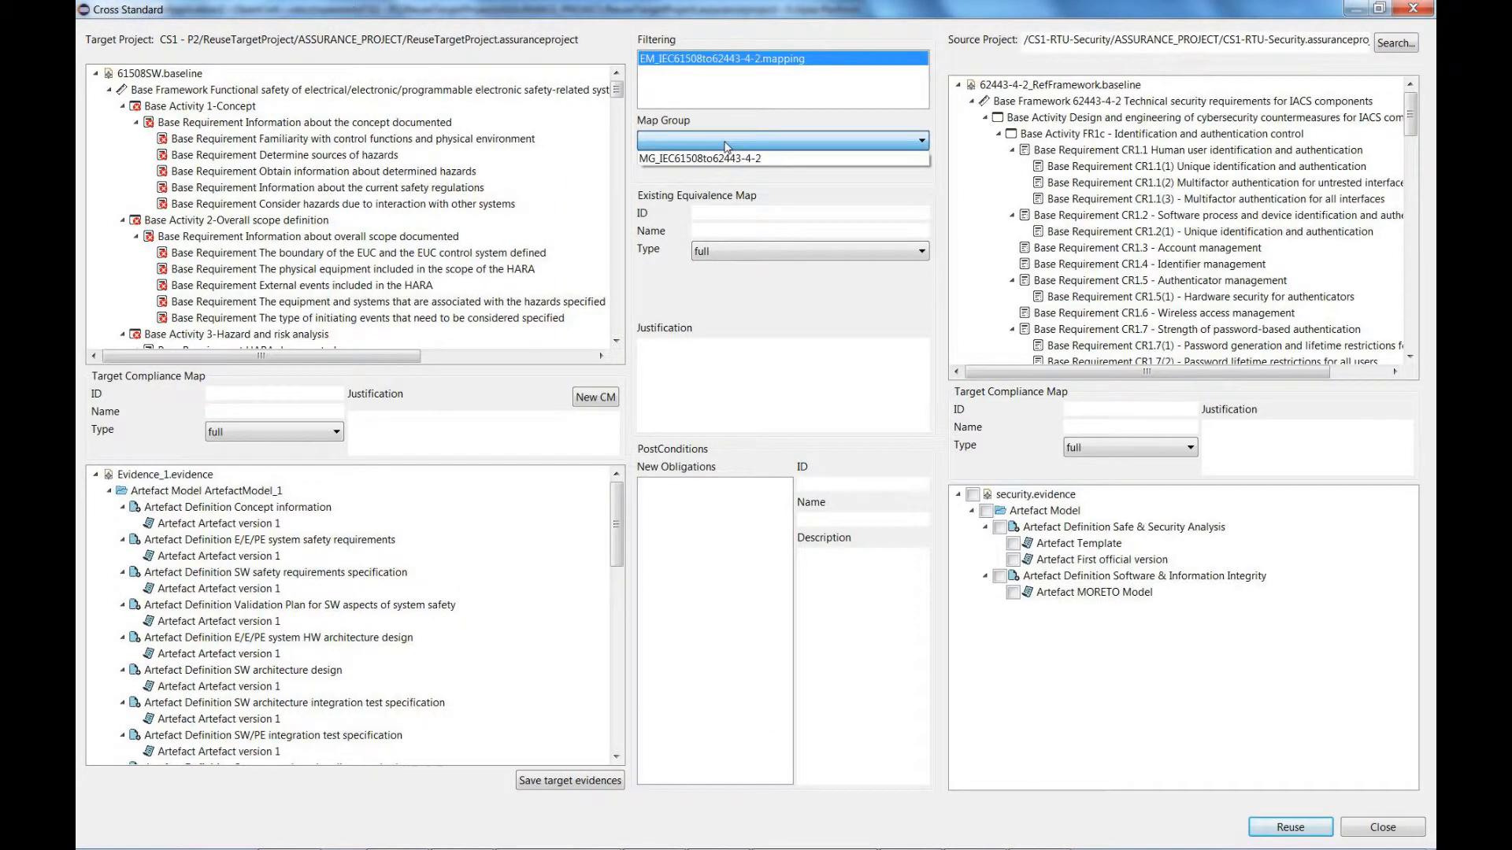
left_click(729, 159)
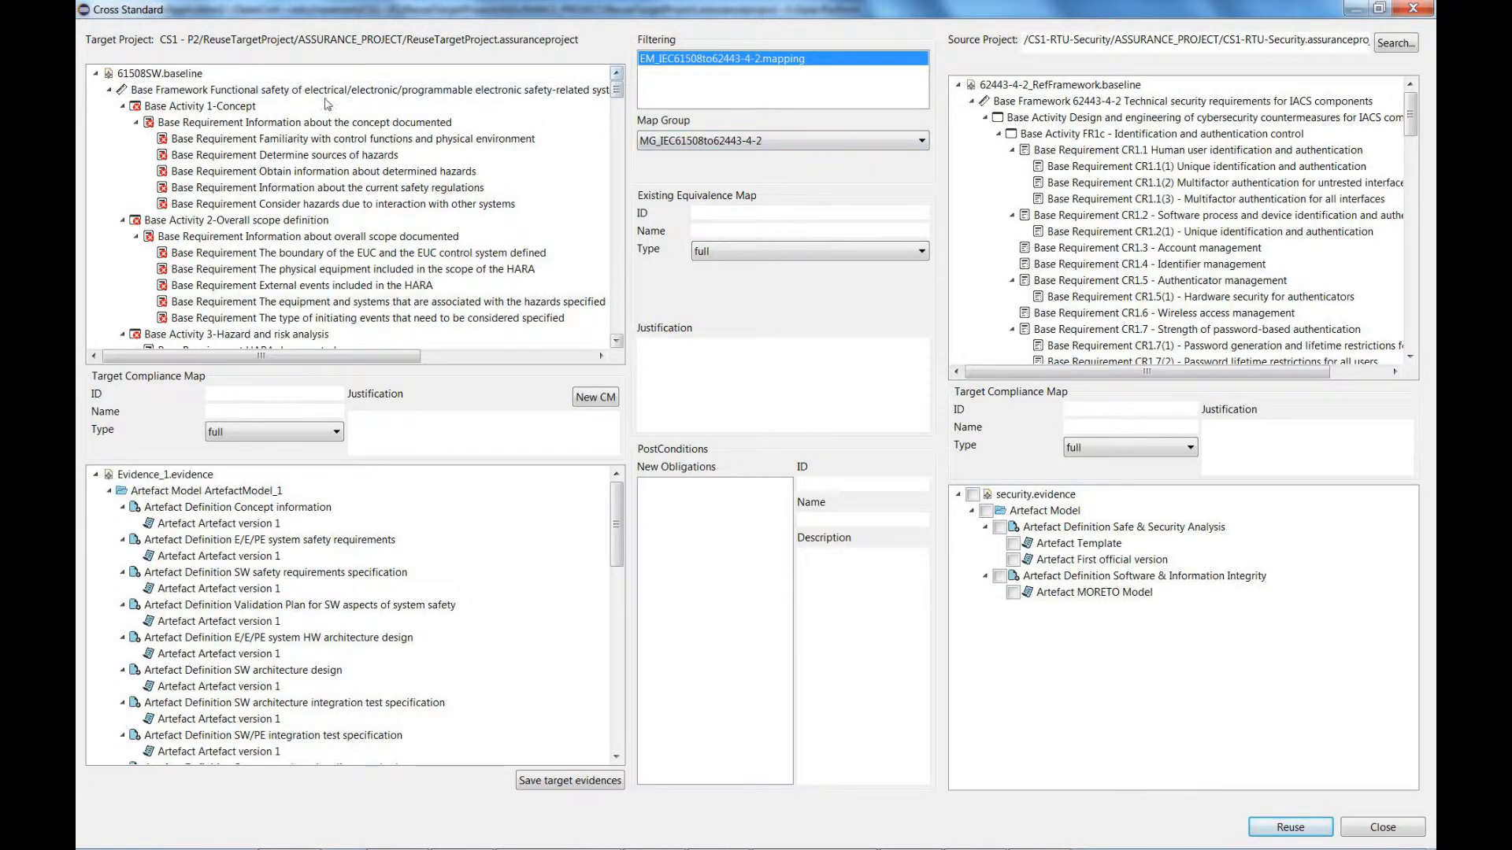
- Select Base Artefact SW safety requirements specification in the target baseline and locate its mapped base artefact in the source baseline
left_click_drag(617, 89, 613, 272)
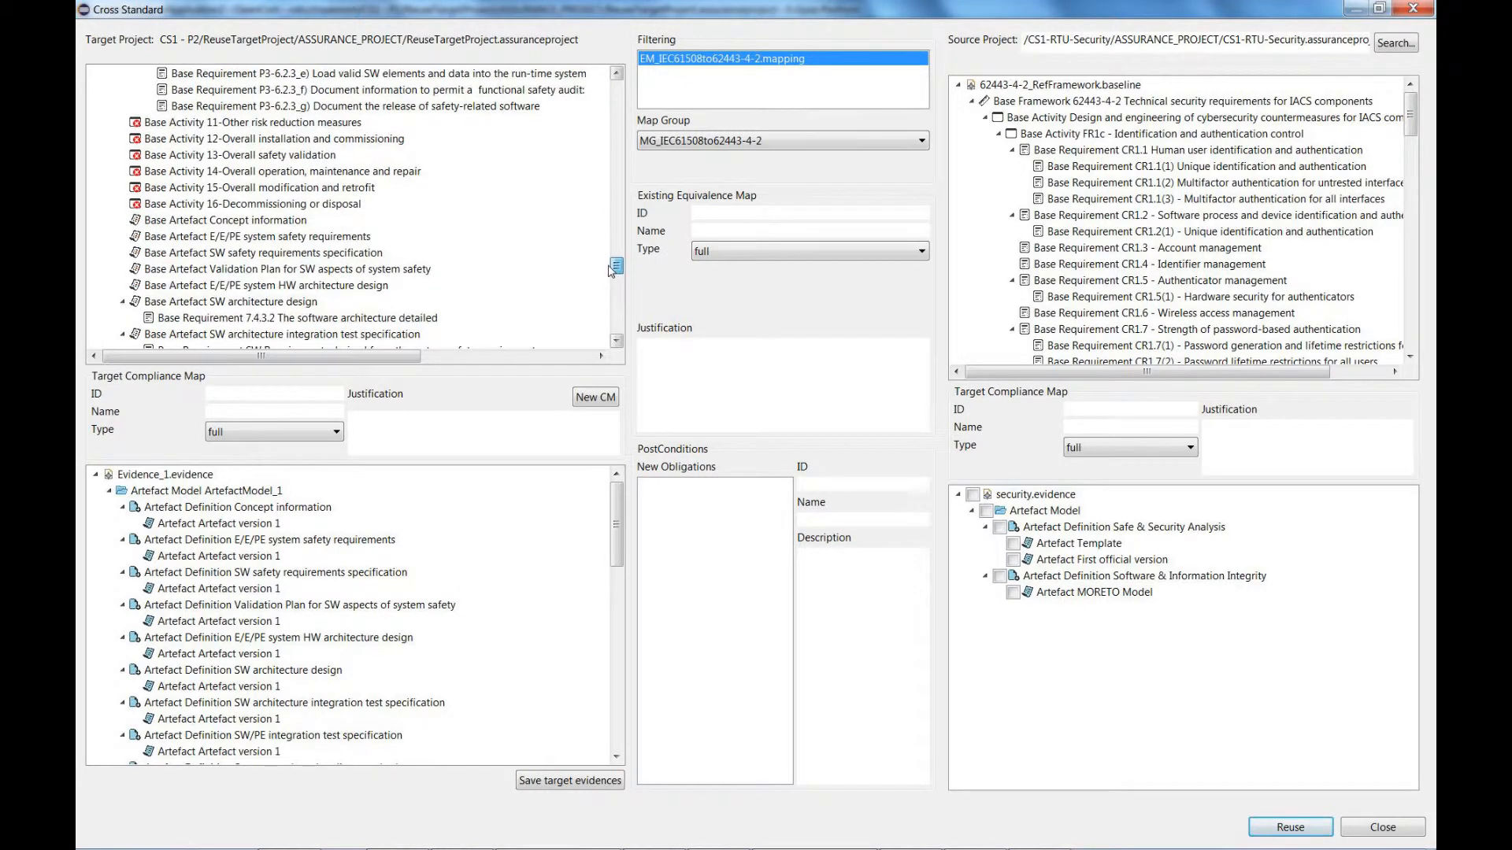
left_click(373, 255)
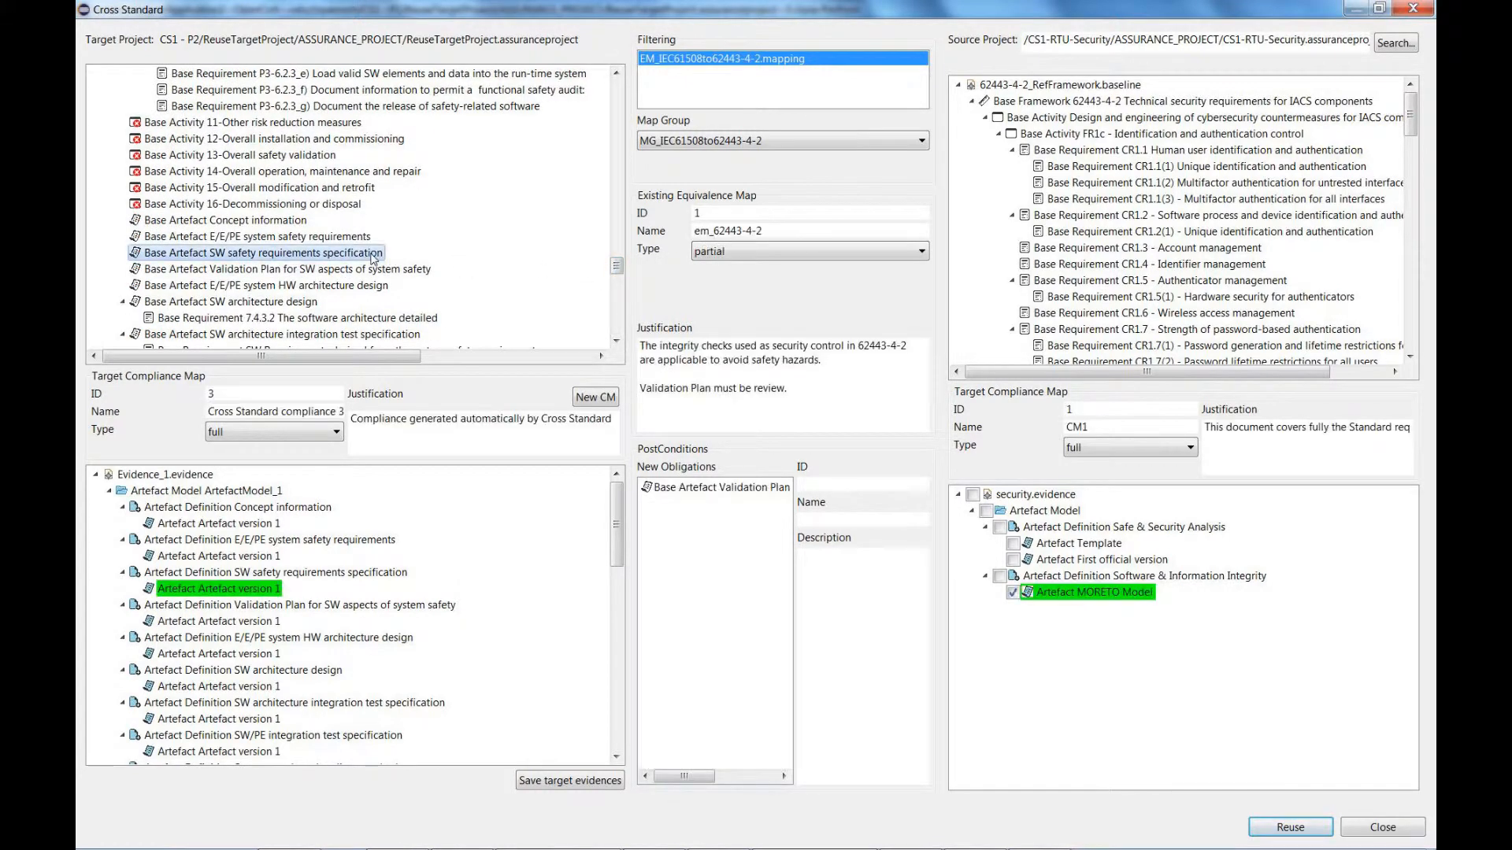
scroll(1390, 230, "down", 12)
scroll(1390, 230, "down", 15)
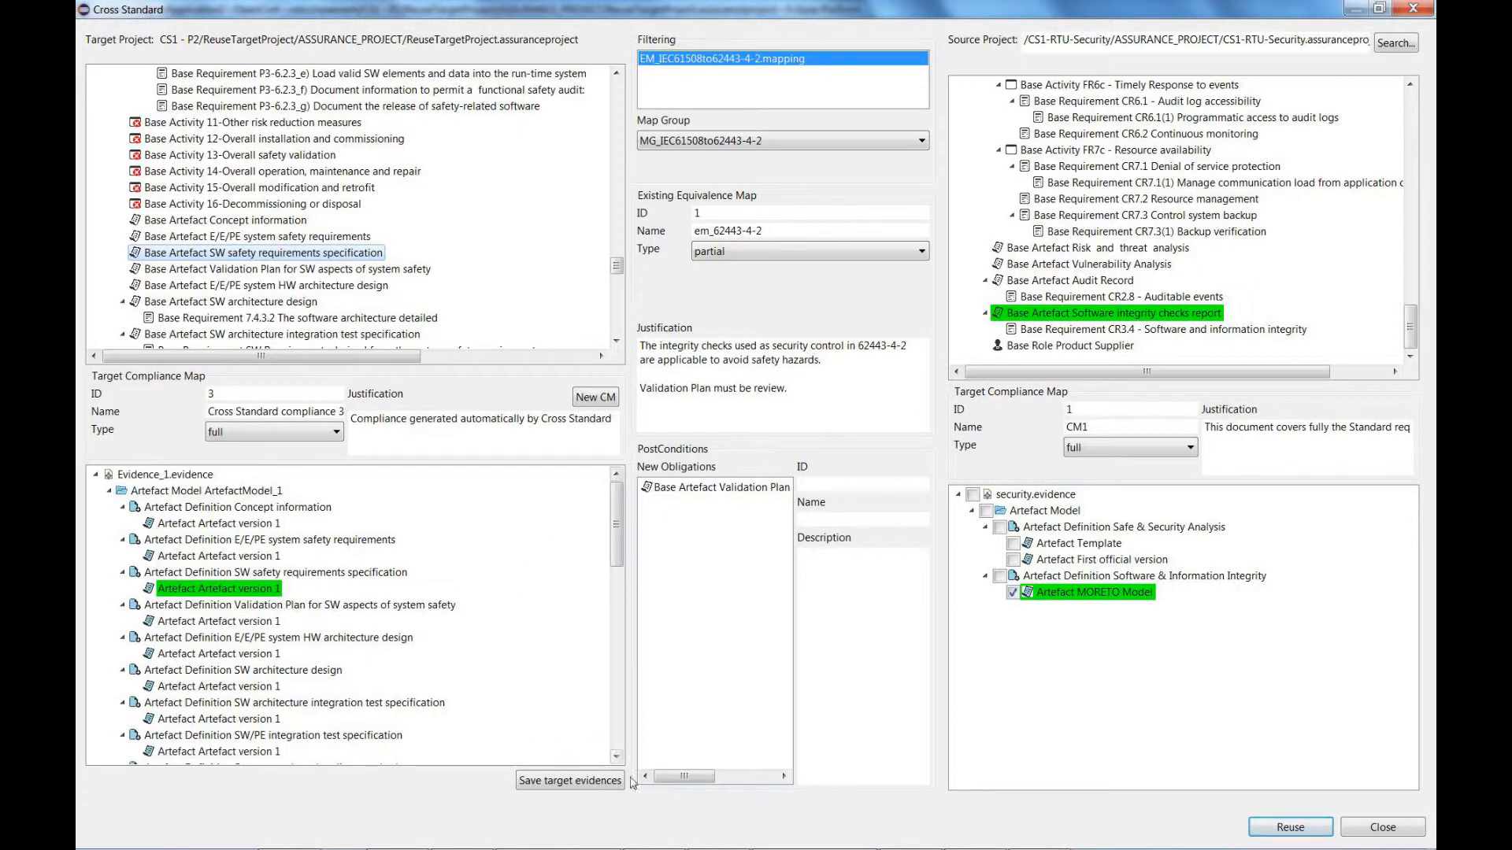
- Reuse the MORETO Model artefact in Artefact version 1 of the target's SW safety requirements specification, agreeing to copy its resources and files
left_click(1269, 828)
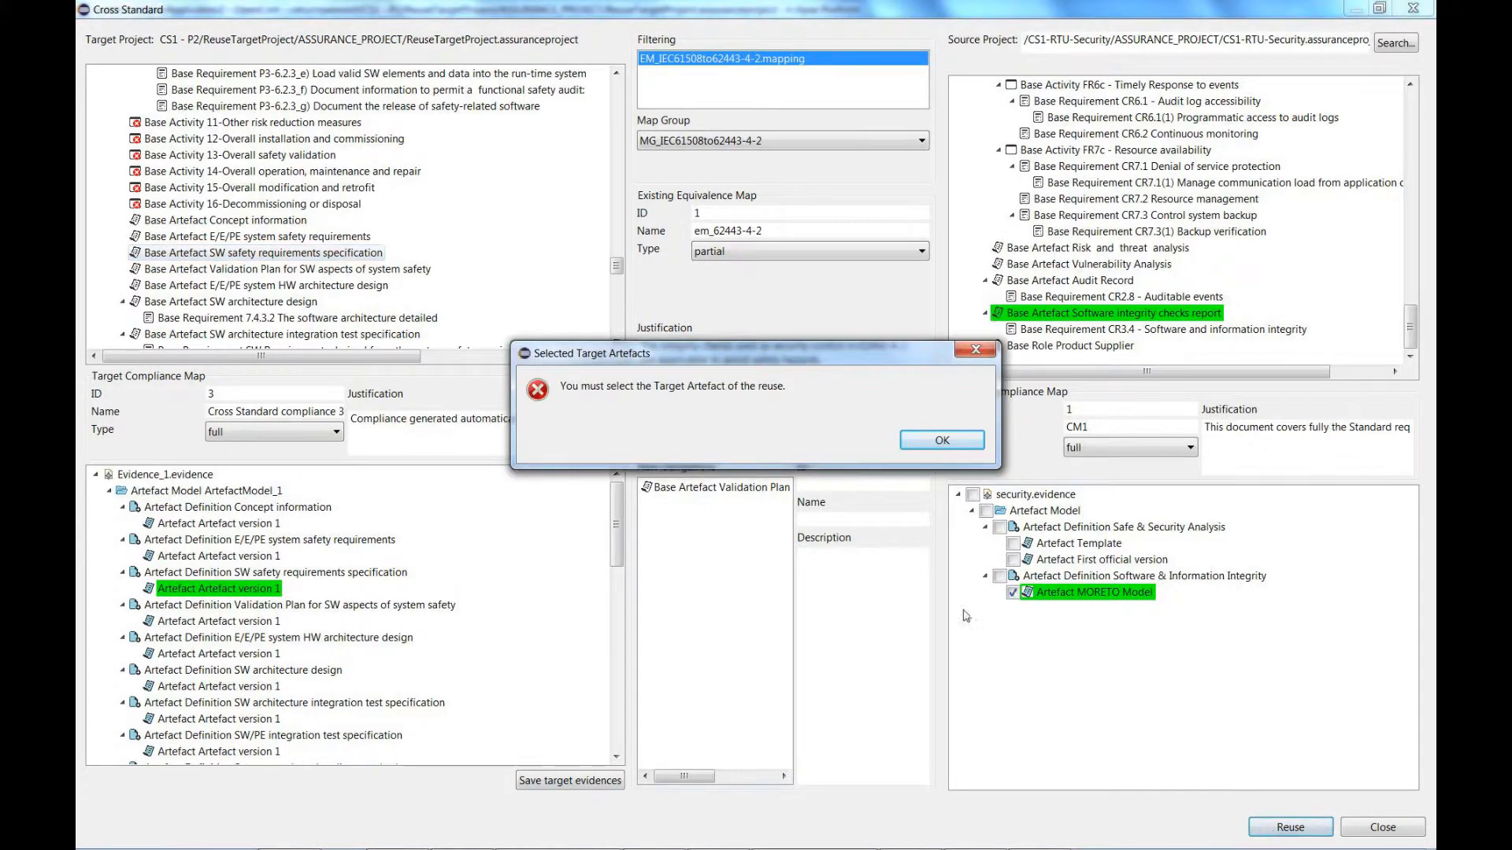
left_click(942, 441)
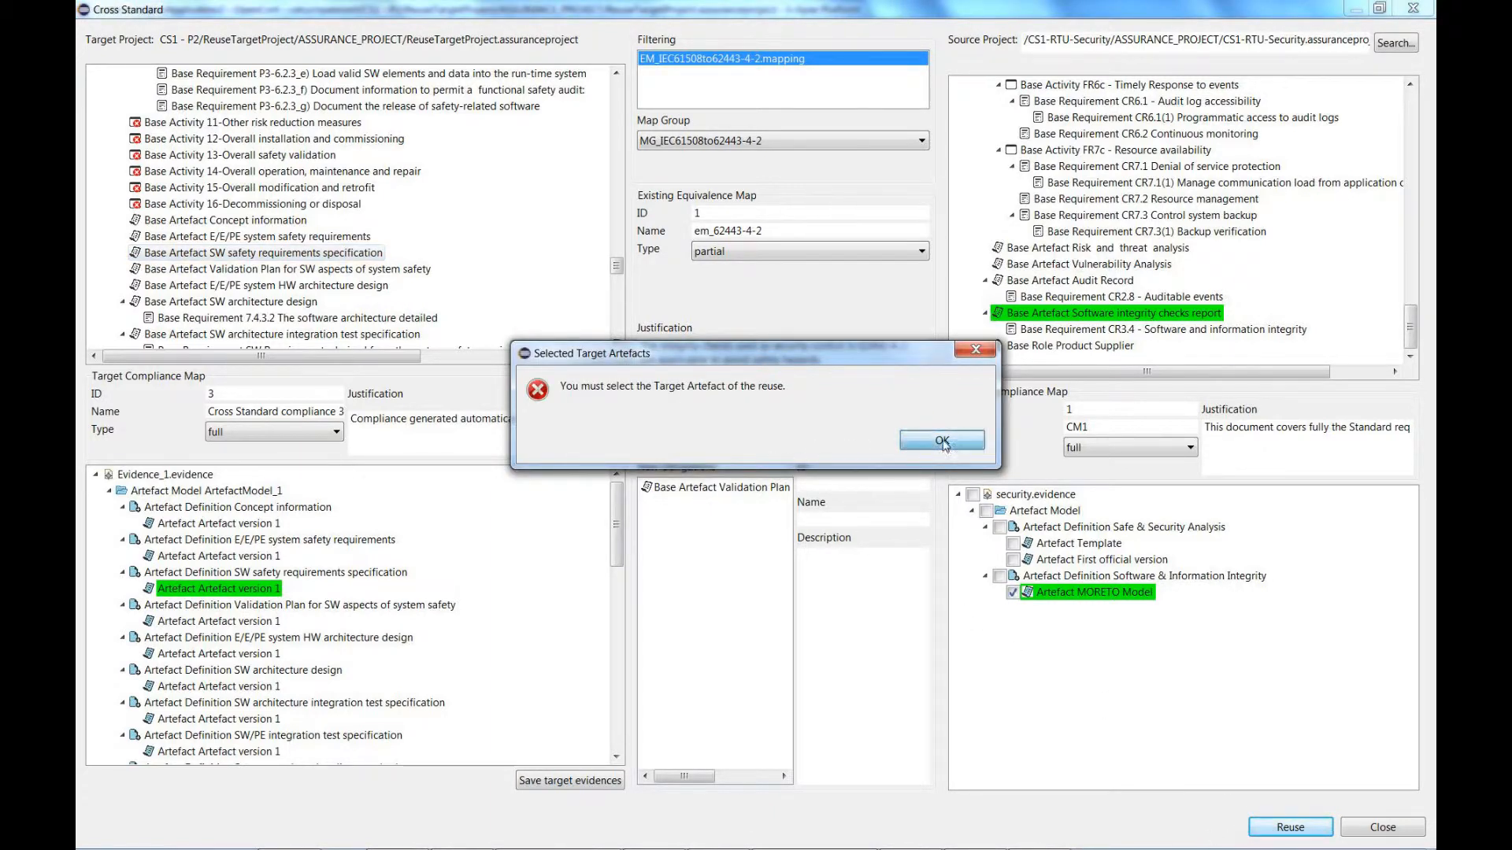
left_click(222, 591)
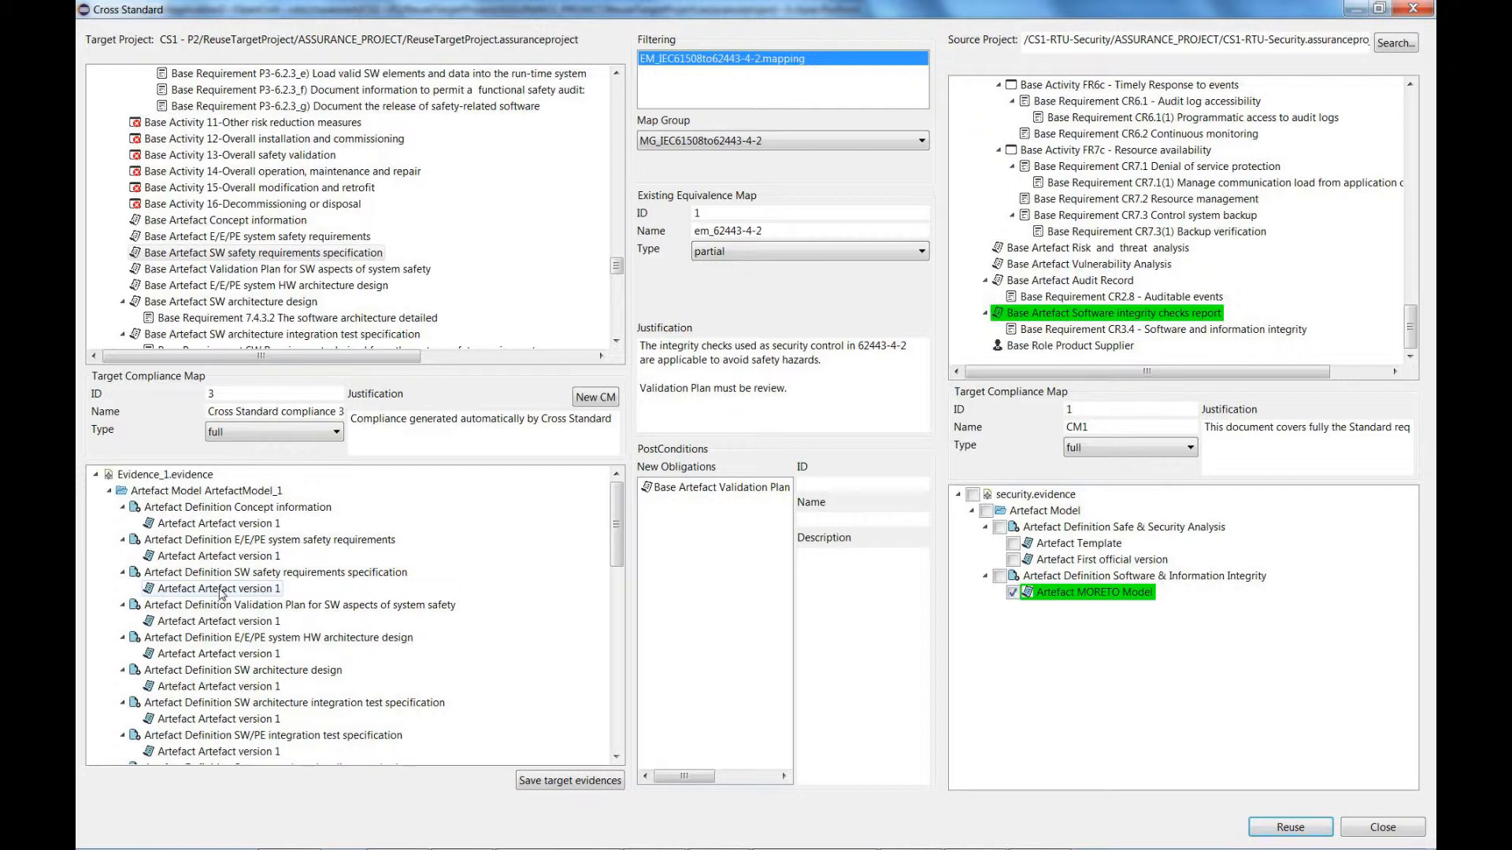
left_click(222, 593)
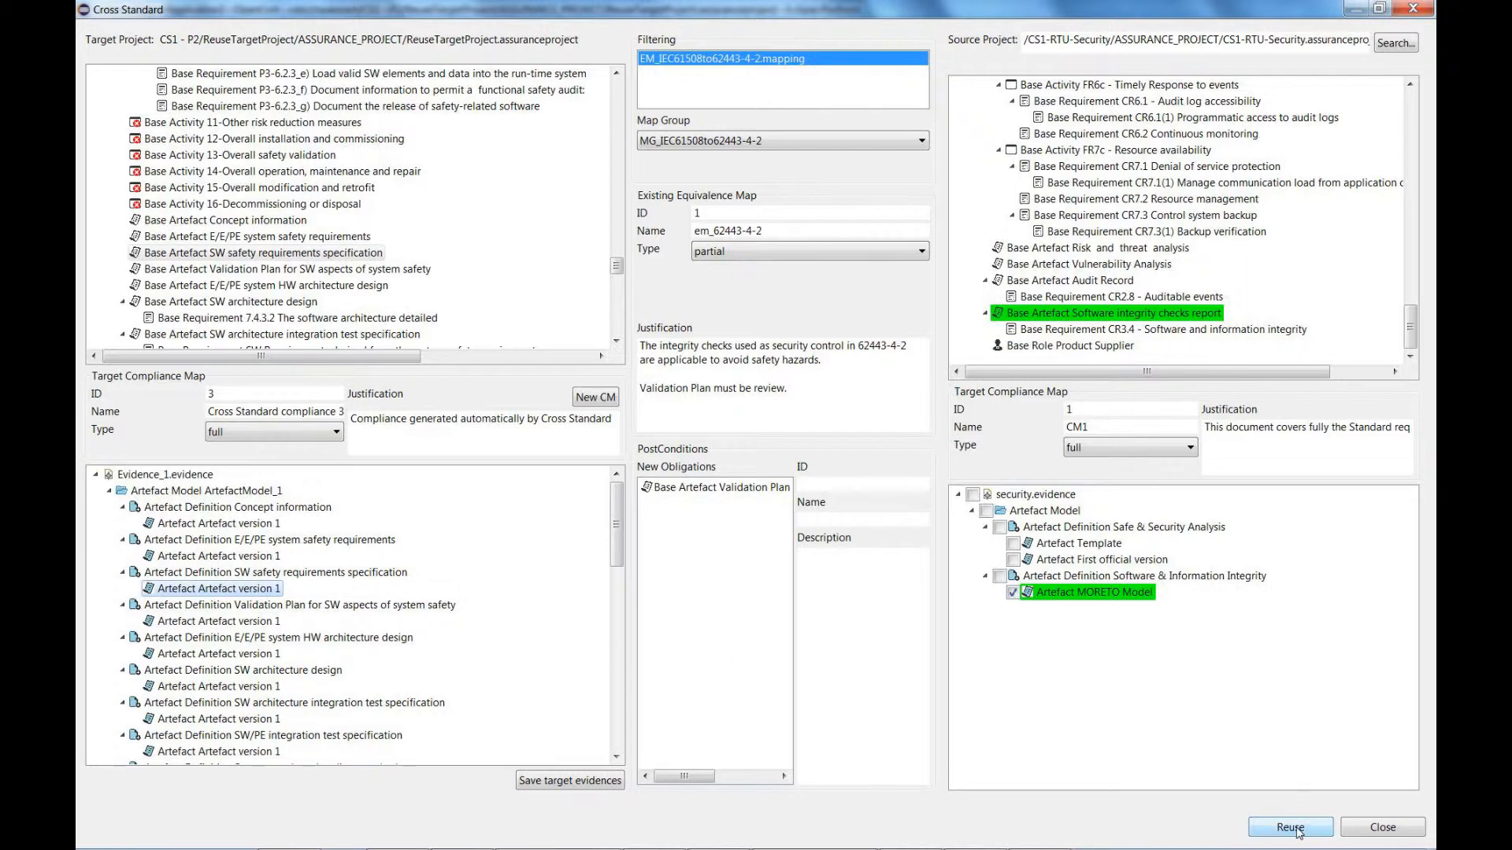
left_click(1291, 827)
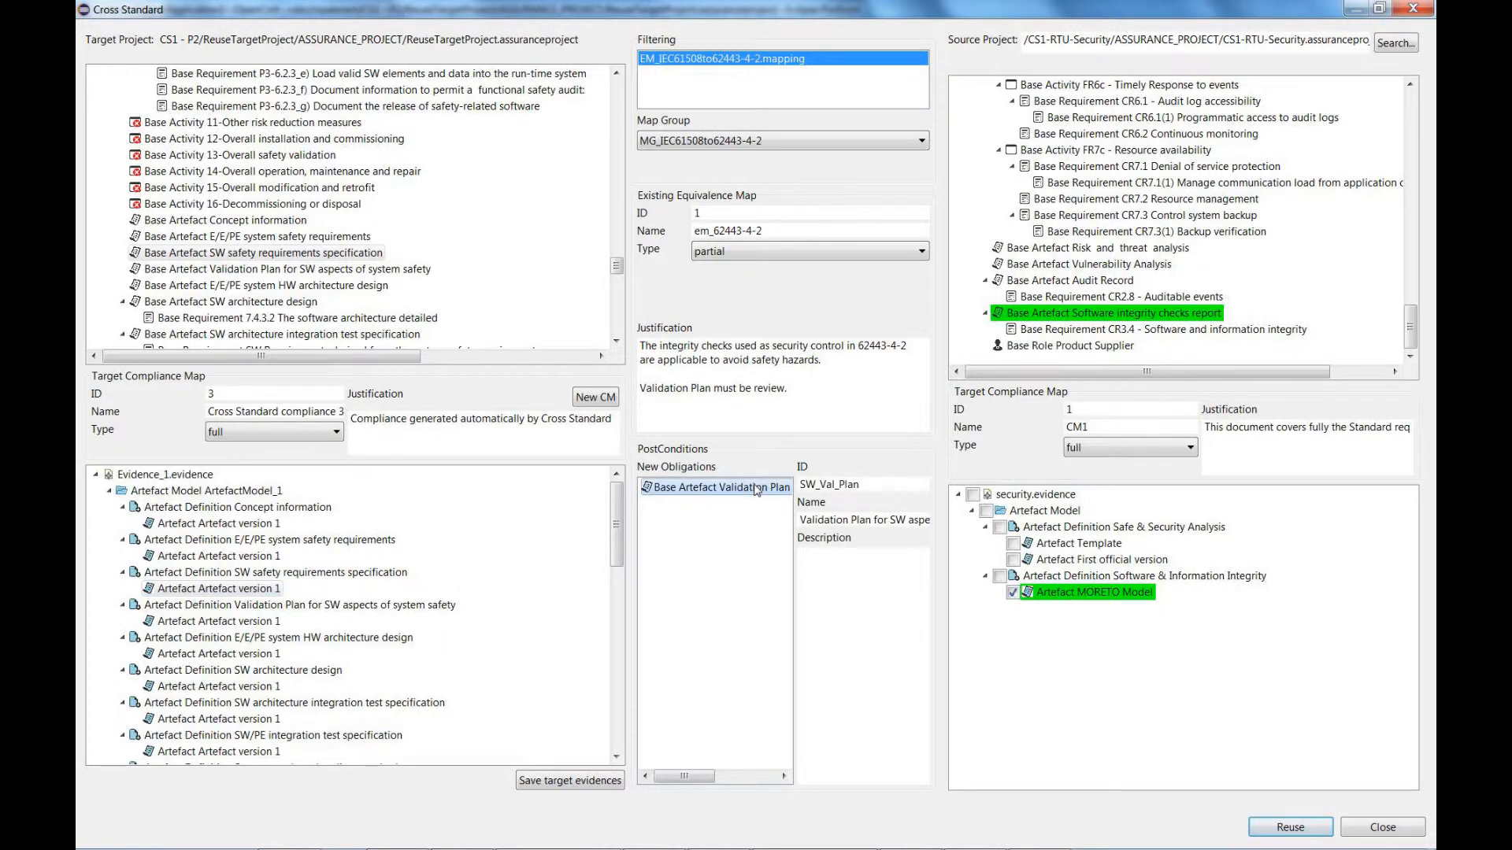
left_click(263, 589)
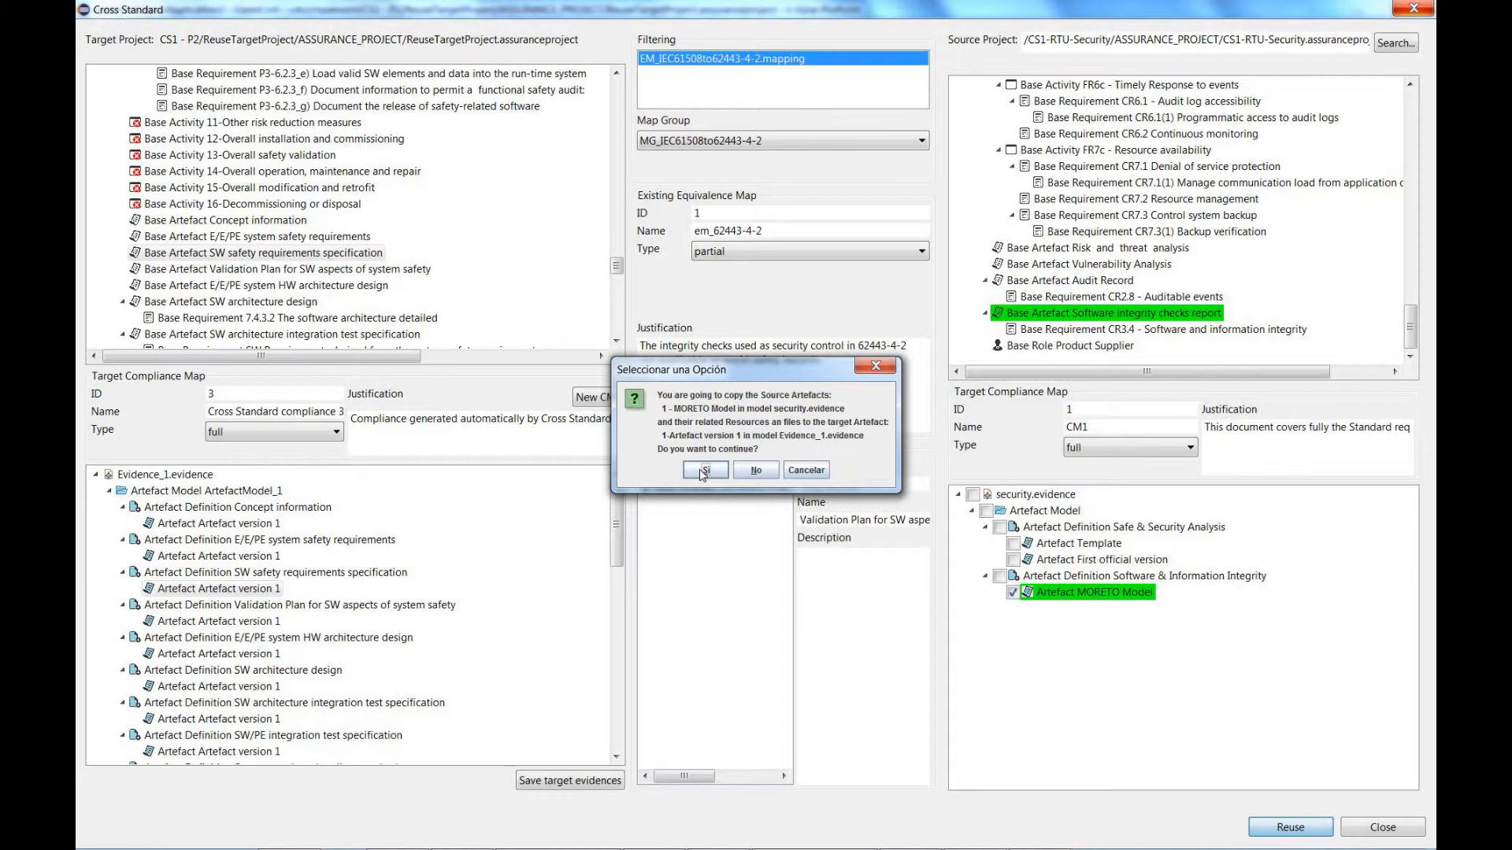
left_click(703, 470)
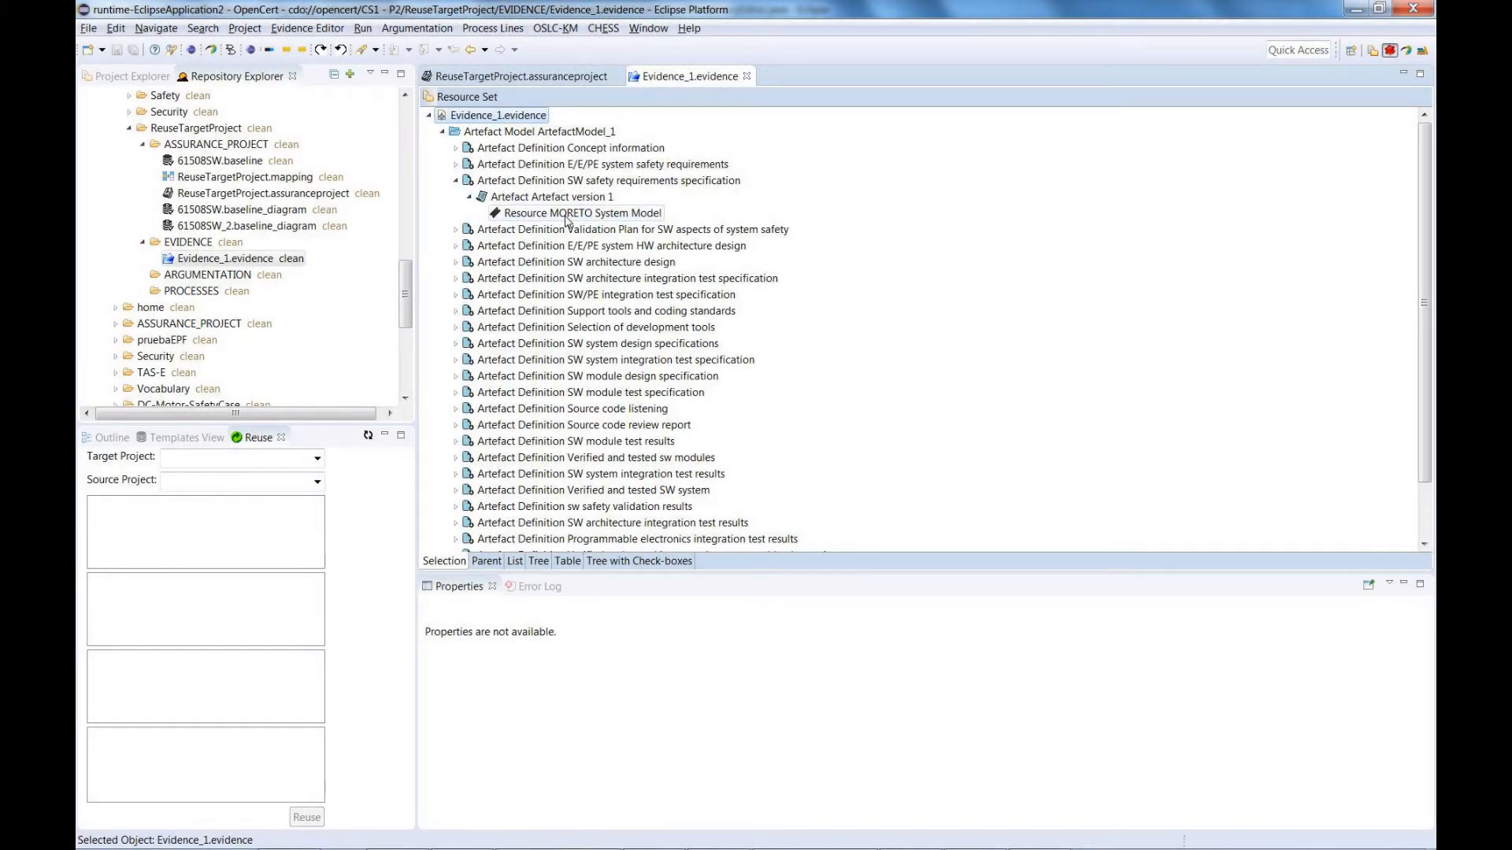
- Inspect the MORETO System Model resource copied into the SW safety requirements specification in Evidence_1.evidence and open its linked file
left_click(567, 216)
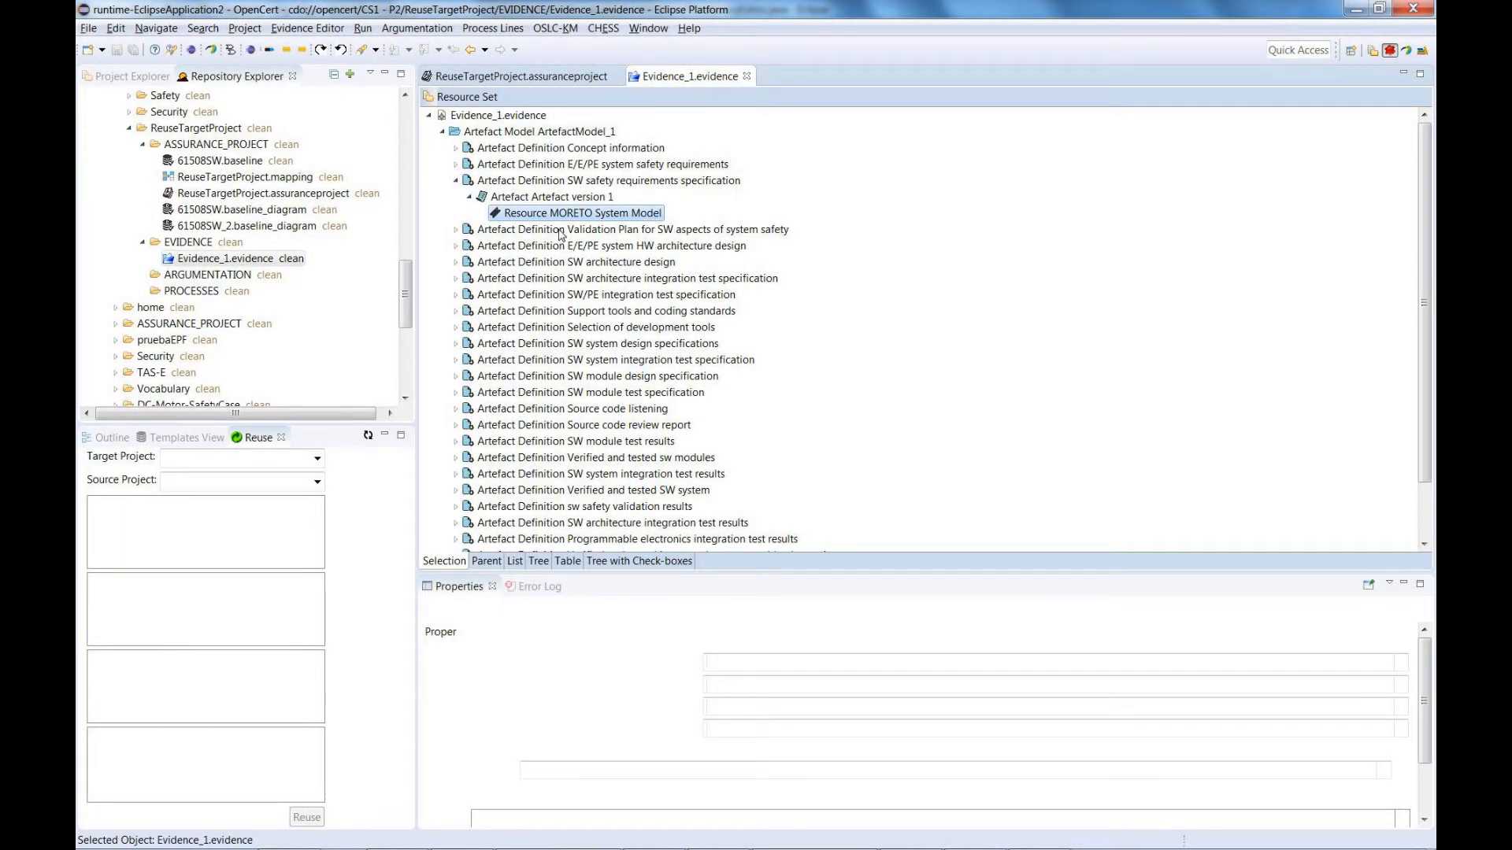
left_click_drag(1424, 729, 1427, 729)
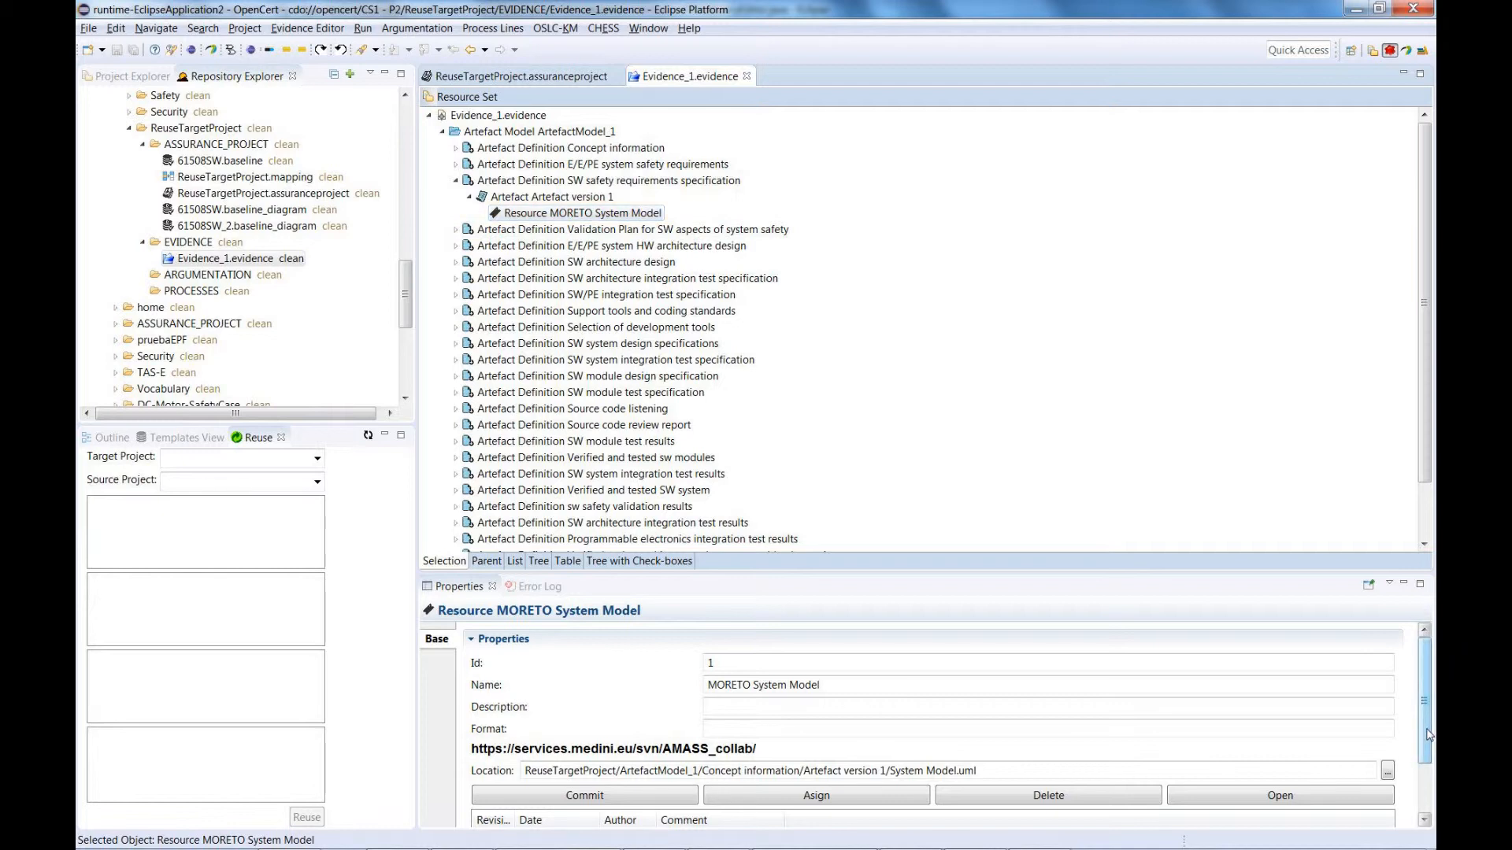
scroll(1426, 731, "down", 2)
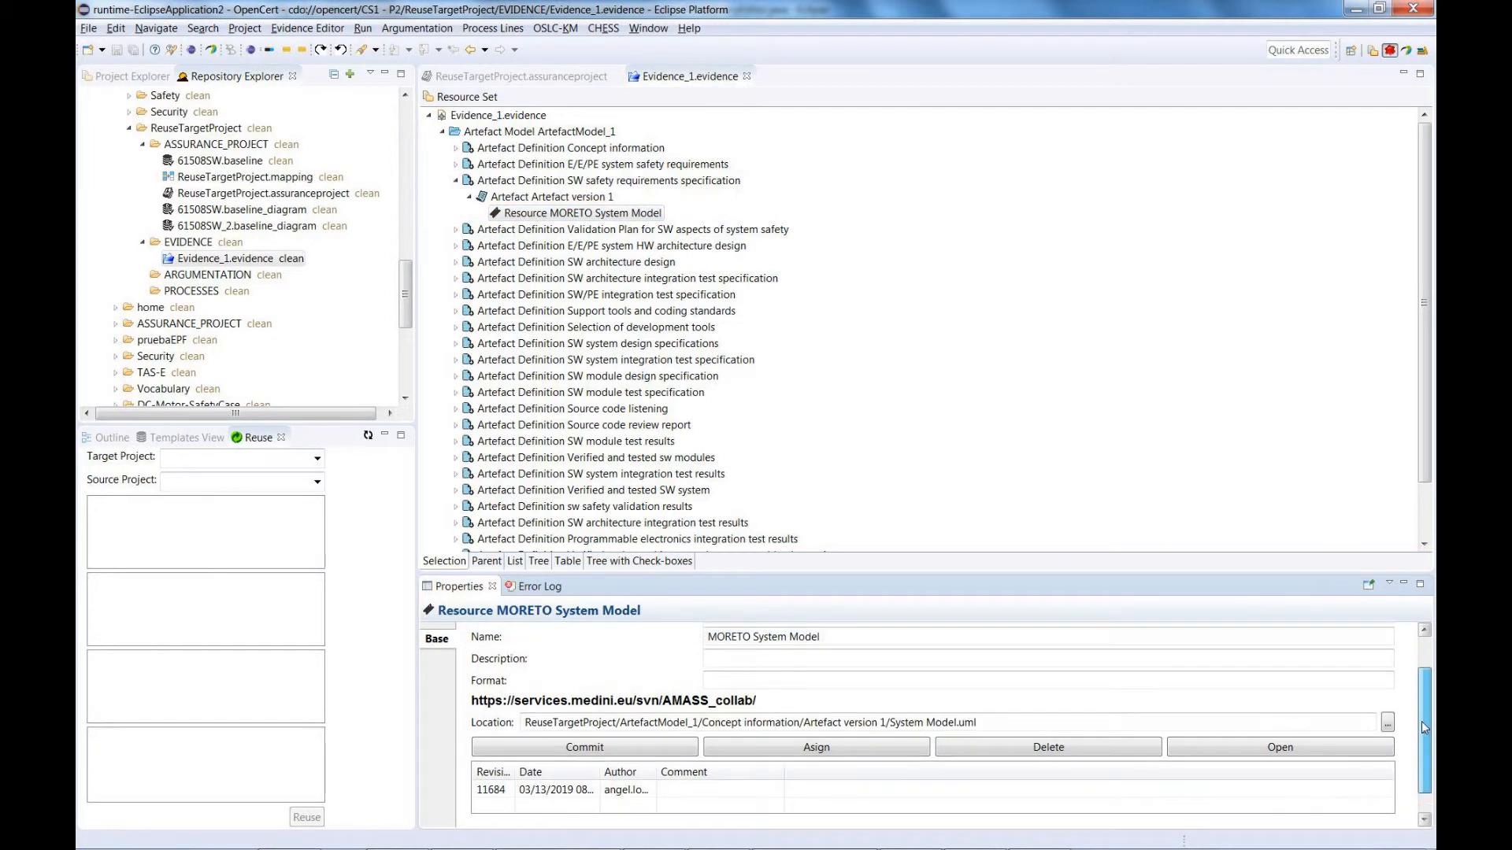
left_click(1291, 751)
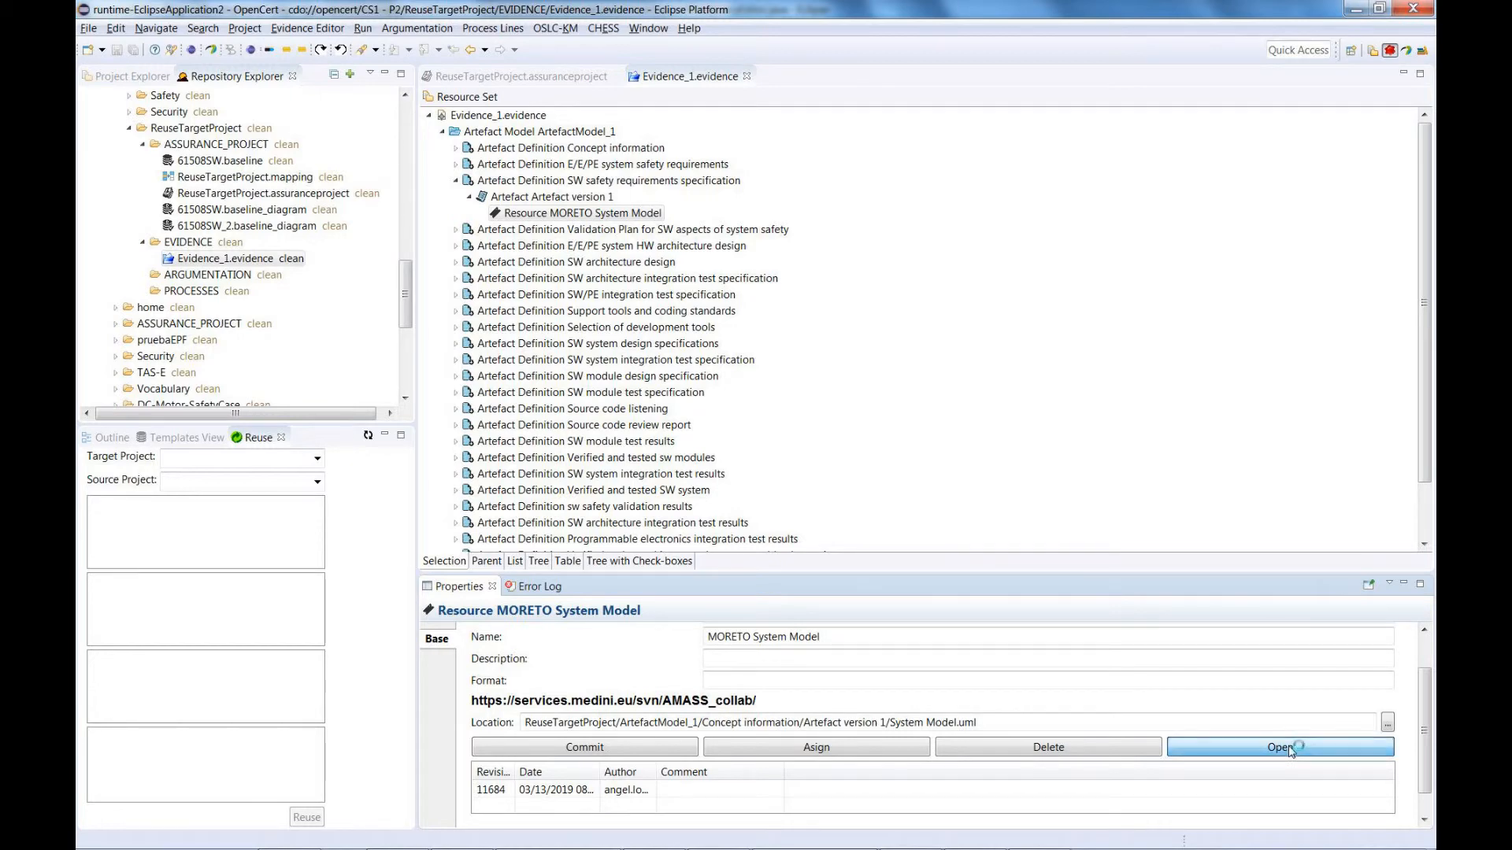